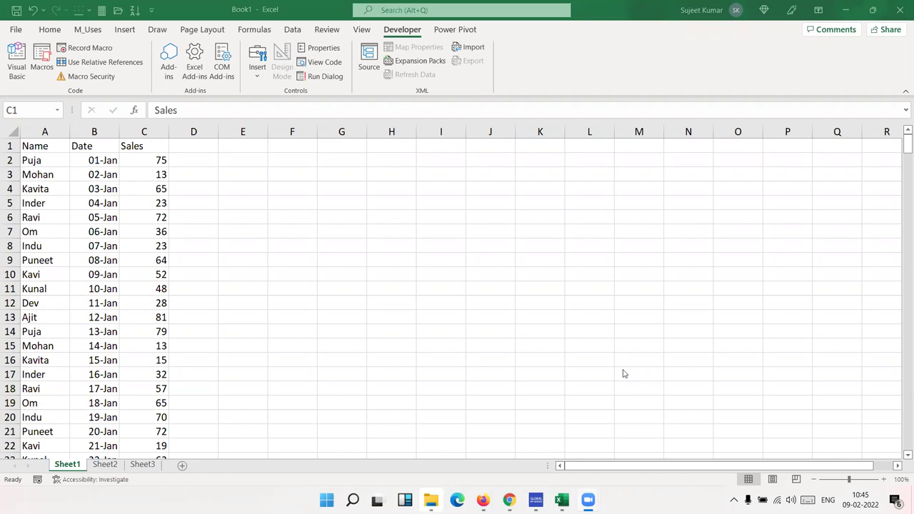
Step: Copy the Name column, try pasting it into column G, then undo the paste
key("Escape")
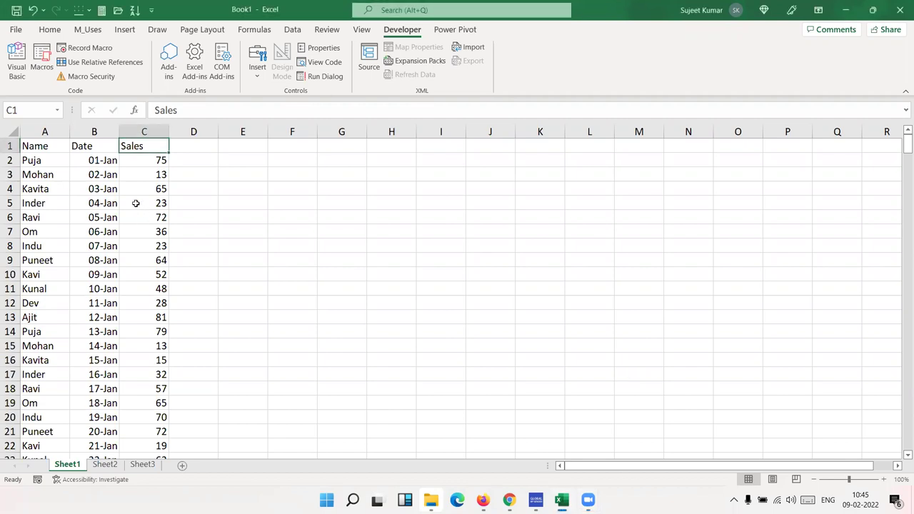
left_click(37, 145)
left_click(44, 133)
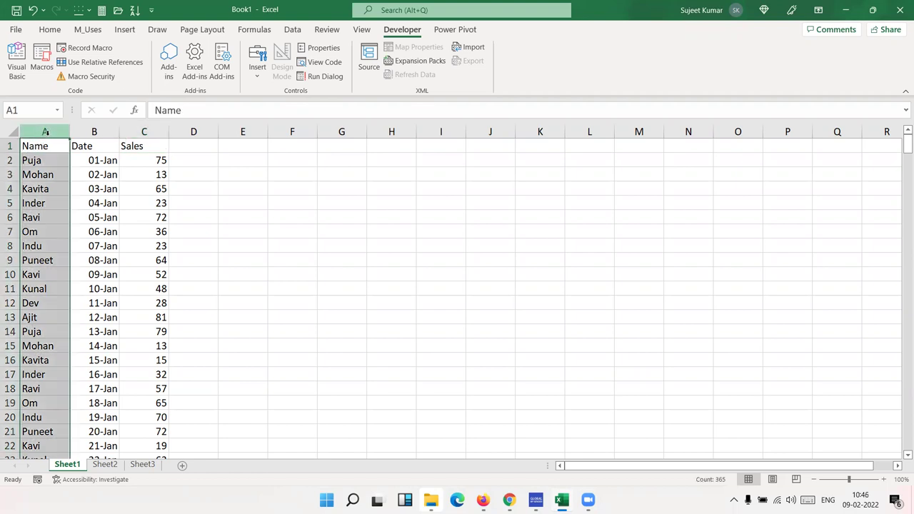
key("ctrl+c")
left_click(330, 182)
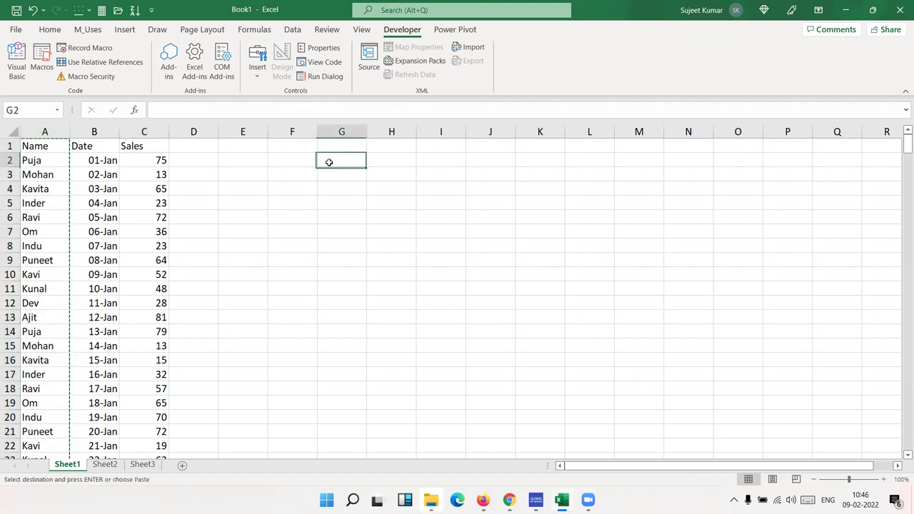
left_click(49, 29)
left_click(16, 75)
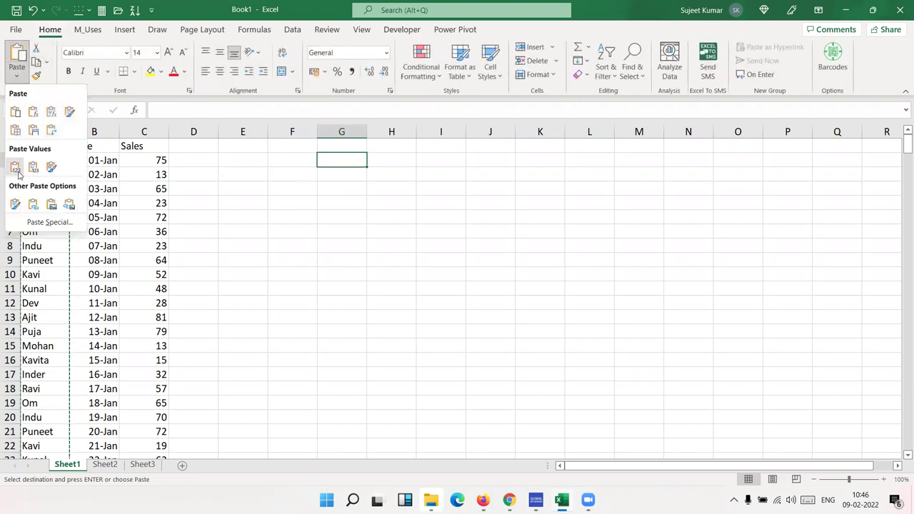
left_click(225, 169)
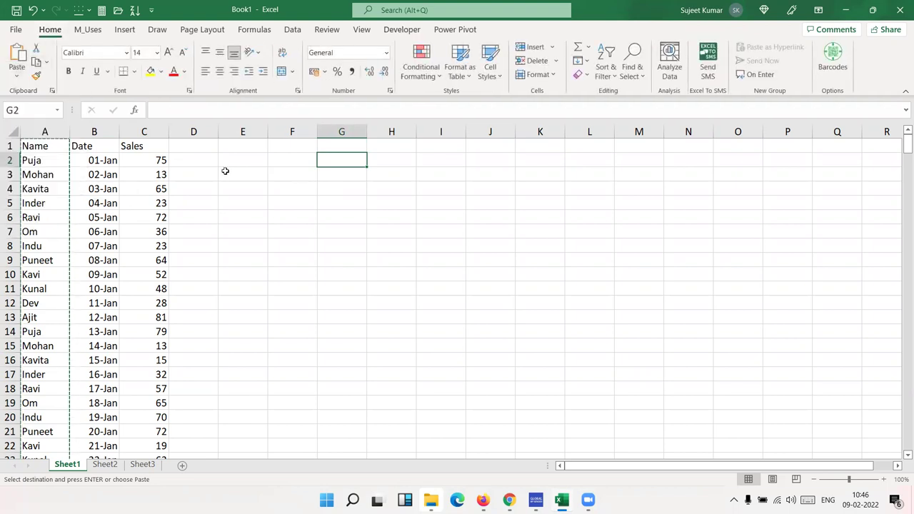
left_click(338, 146)
key("ctrl+v")
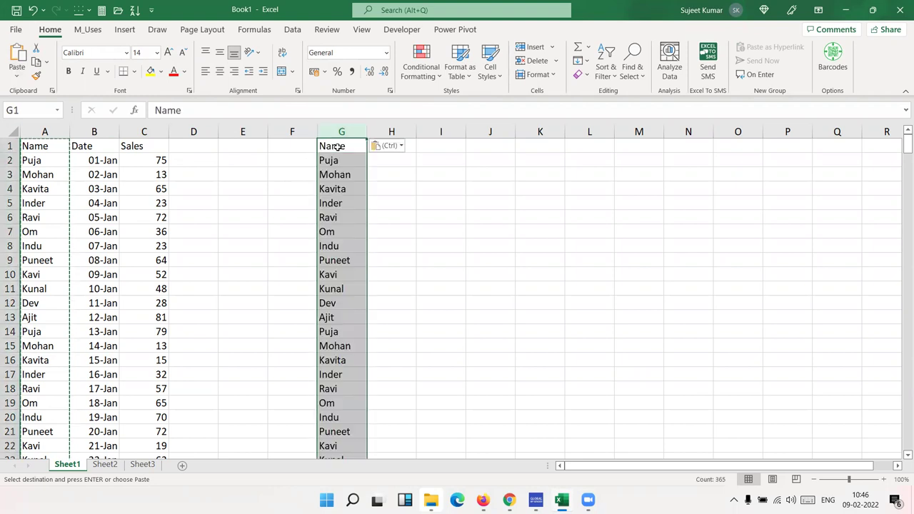
key("ctrl+z")
Step: Enter =UNIQUE(A1:A365) in G2 to spill each distinct name
left_click(345, 143)
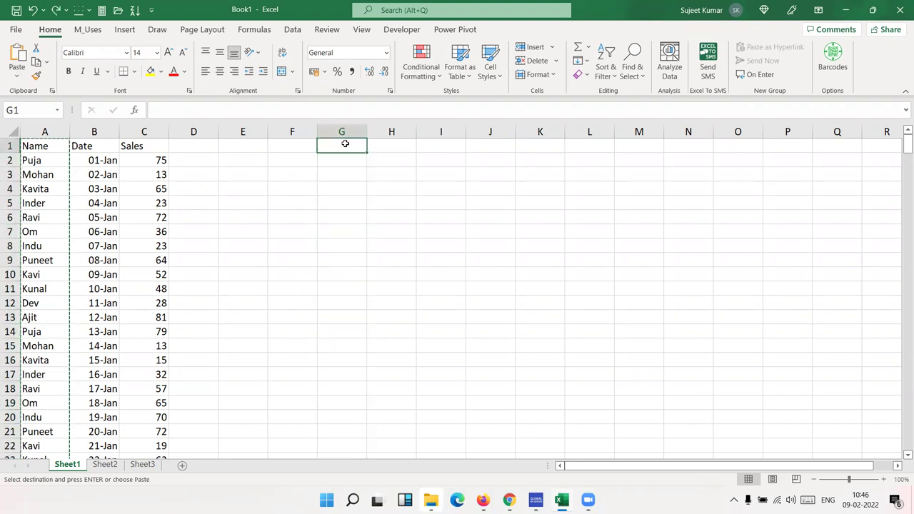
key("Down")
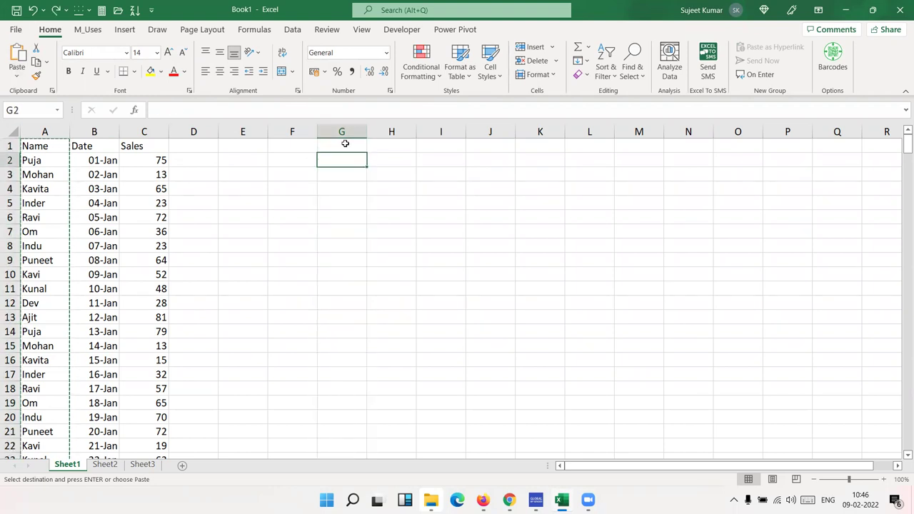
type("=")
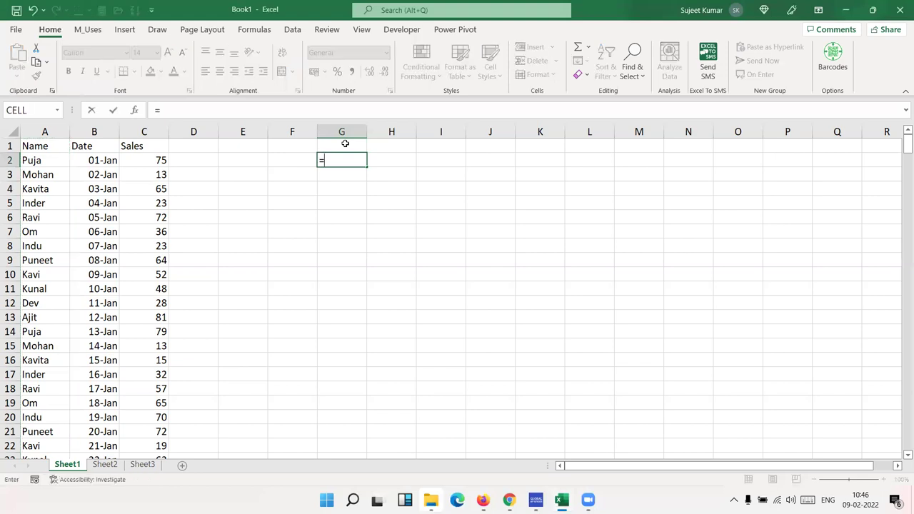
type("uni")
key("Down")
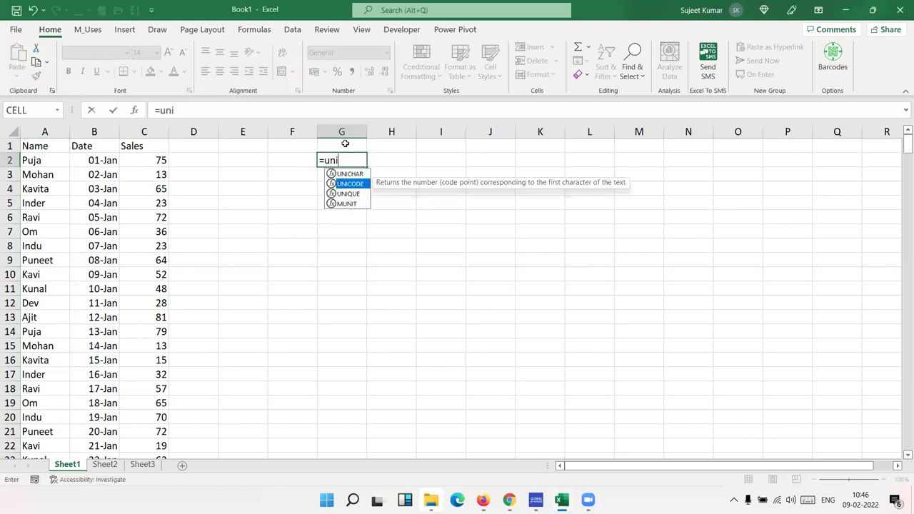
key("Down")
key("Tab")
key("Left")
key("Left")
key("Left")
key("Left")
key("Left")
key("Up")
key("ctrl+shift+Down")
key("Tab")
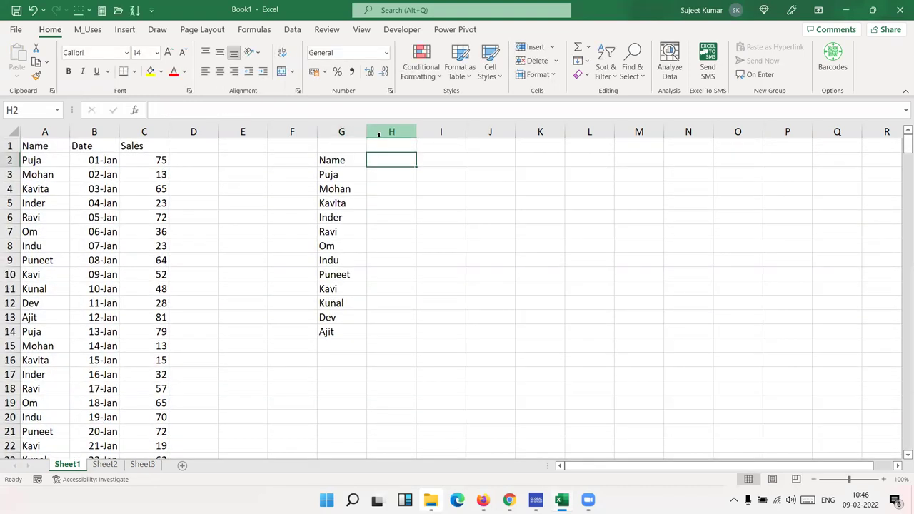
Step: Head H2 'Sales' and start a SUMIF formula in H3 using column A as the range
type("Sales")
key("Return")
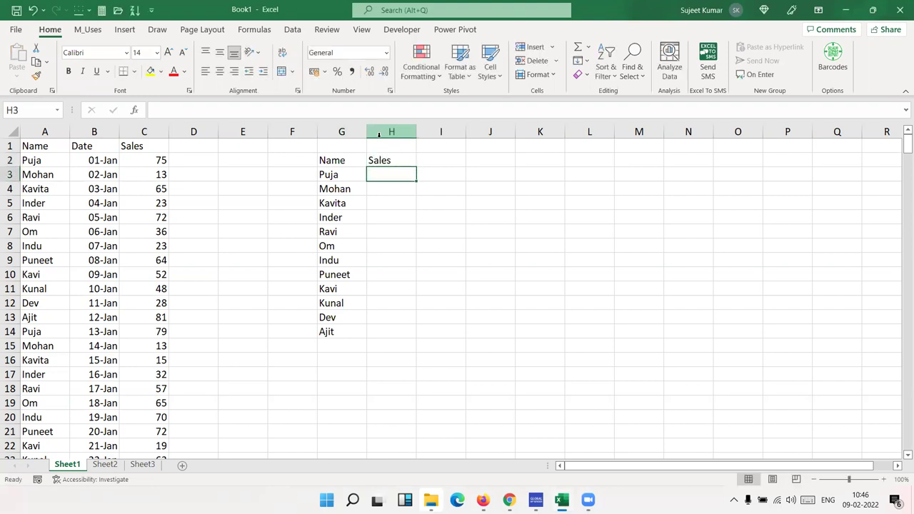
type("=sum")
key("Down")
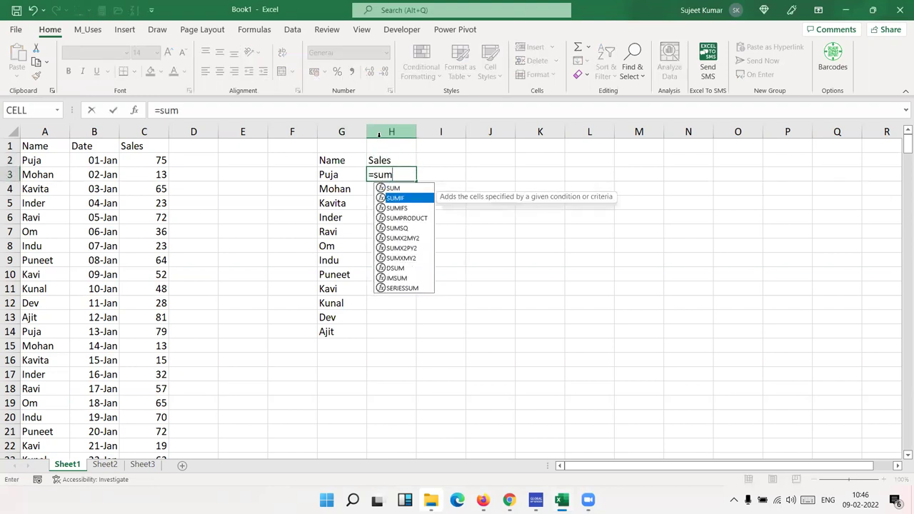
key("Tab")
key("Left")
type(",")
key("Left")
Step: Complete H3 as =SUMIF(A:A,G3,C:C), totalling column C sales for G3's name
key("Left")
key("Left")
key("Left")
key("Left")
key("Left")
key("Left")
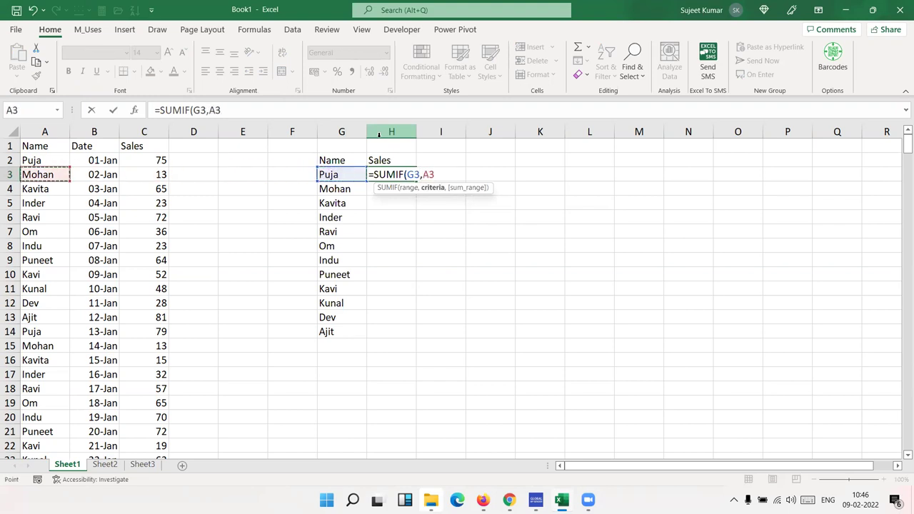
key("ctrl+space")
type(",")
key("Left")
type(",")
key("Left")
key("Left")
key("Left")
key("Left")
key("Left")
key("Left")
key("Right")
key("ctrl+space")
left_click(423, 175)
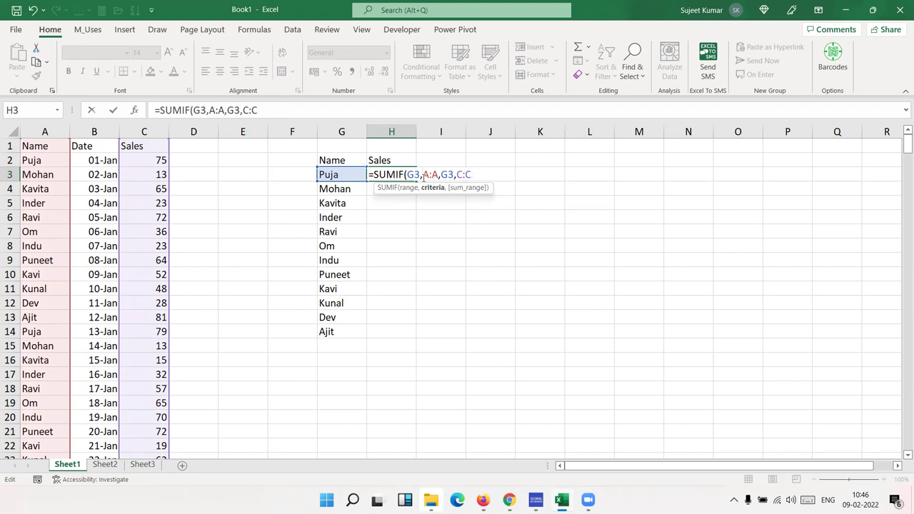
key("BackSpace")
key("BackSpace")
type("3,")
key("Return")
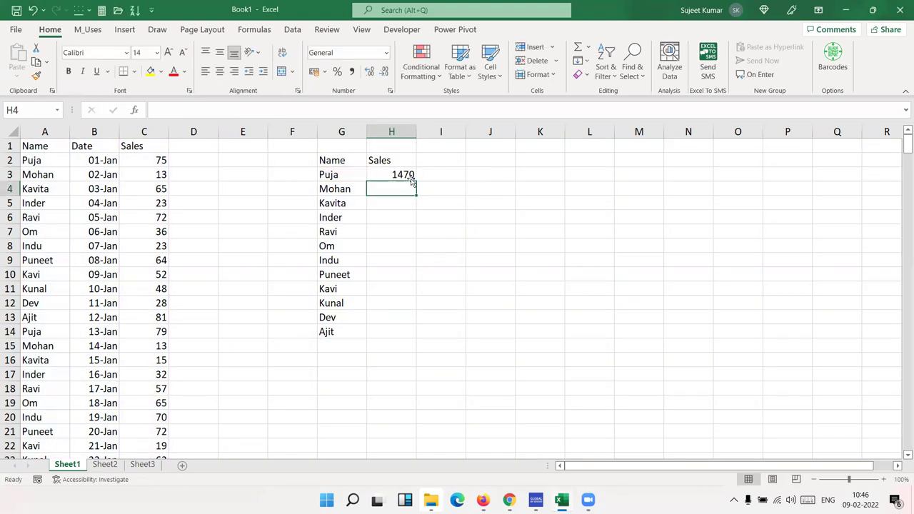
Step: Fill the SUMIF formula down to H14 and select the G2:H14 summary
left_click(407, 175)
double_click(416, 182)
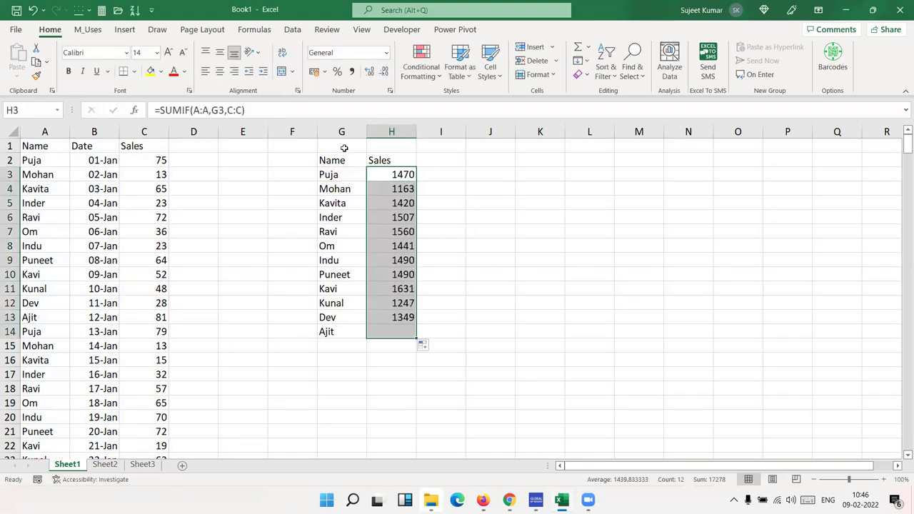
left_click_drag(341, 161, 400, 331)
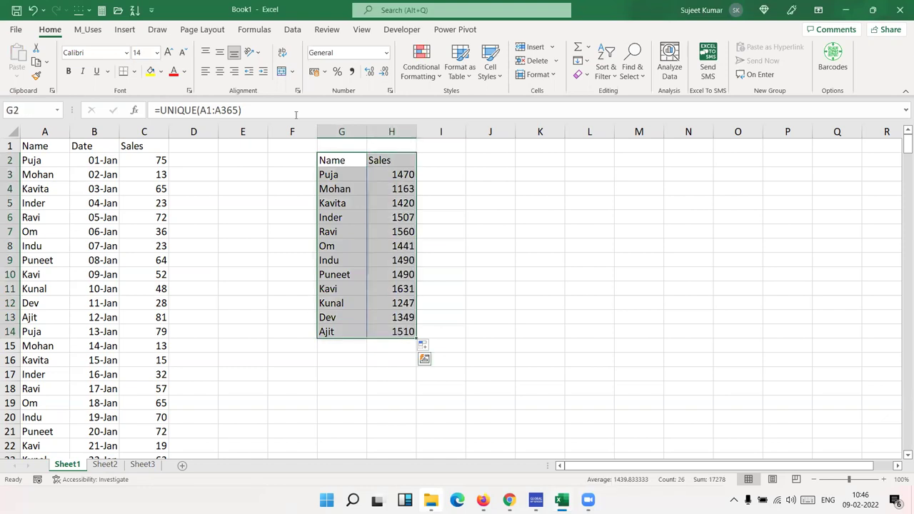
left_click(125, 29)
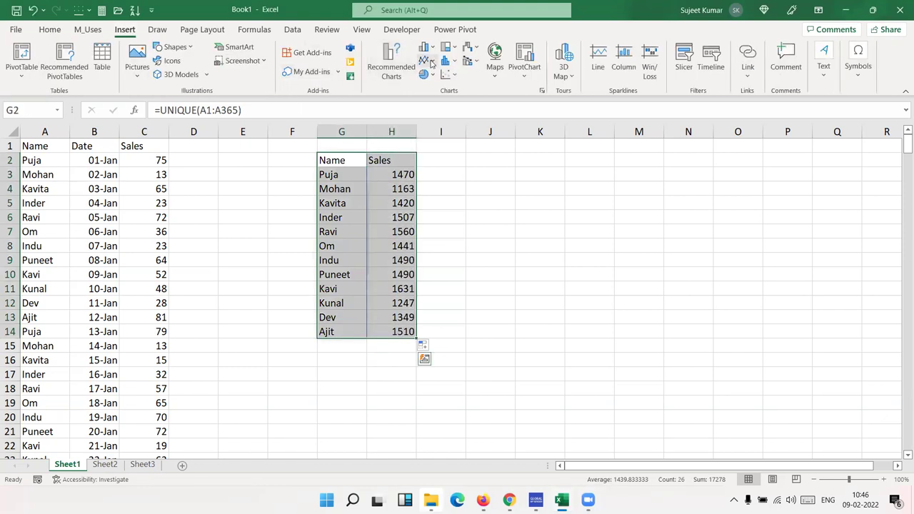
left_click(426, 48)
left_click(434, 88)
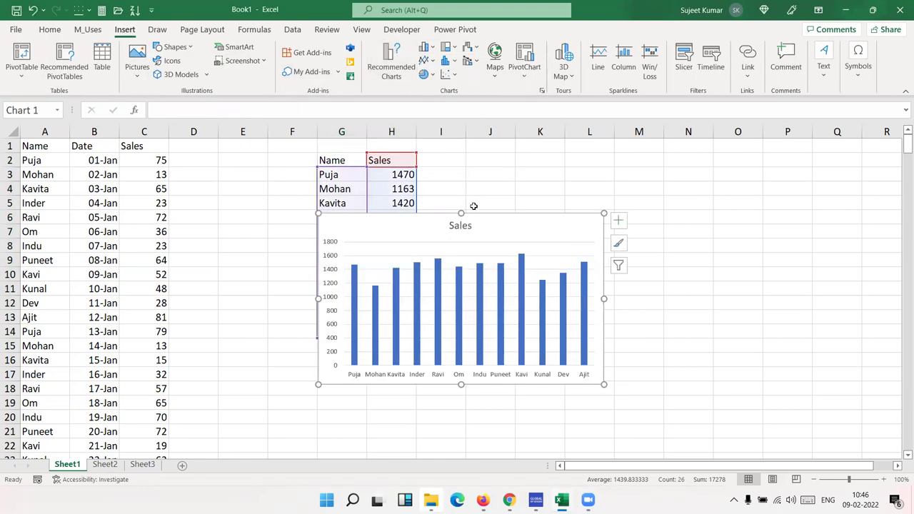
left_click_drag(473, 205, 617, 175)
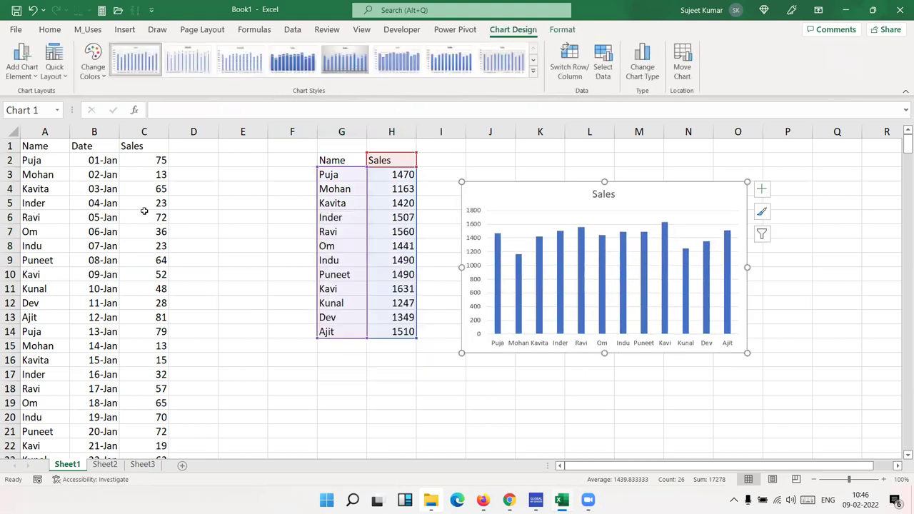
left_click_drag(61, 187, 61, 242)
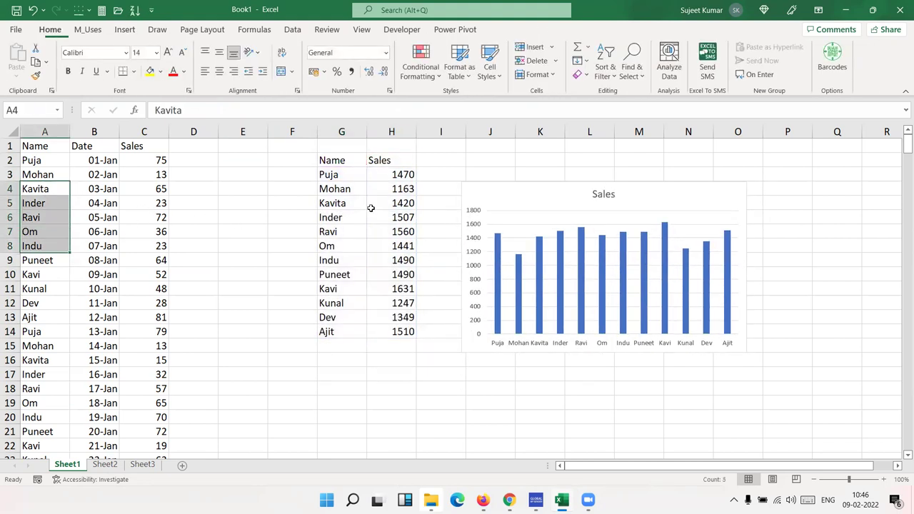
left_click(491, 187)
key("Delete")
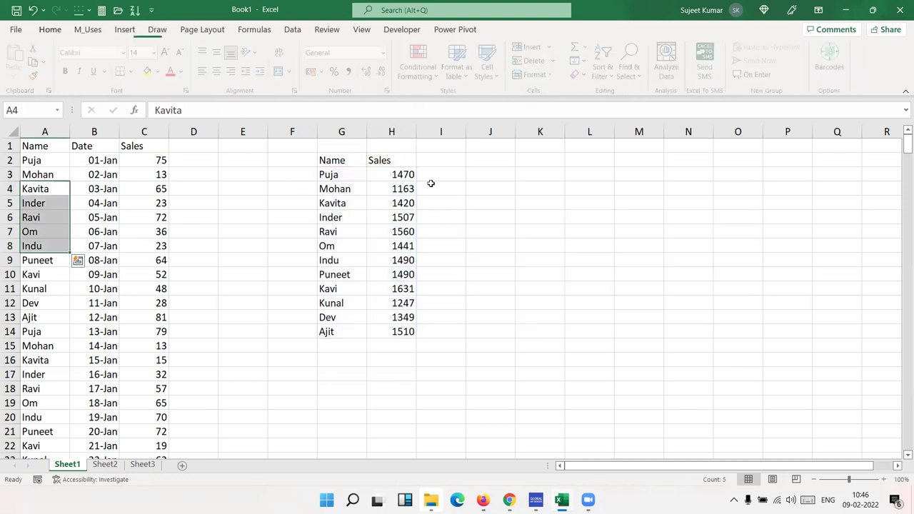
Step: Clear the G1:I18 summary and insert a line chart of the Date and Sales data
left_click_drag(320, 143, 441, 388)
key("Delete")
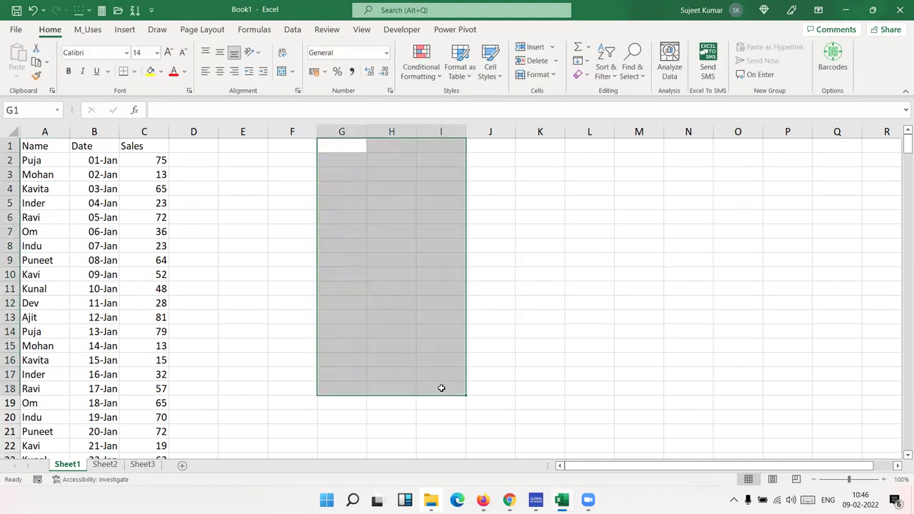
left_click(103, 146)
key("ctrl+shift+Right")
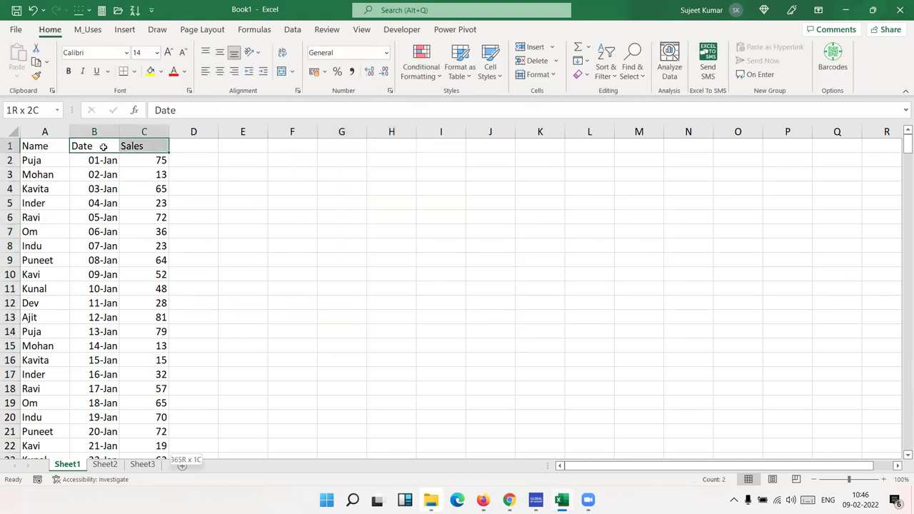
key("ctrl+shift+Down")
left_click(124, 30)
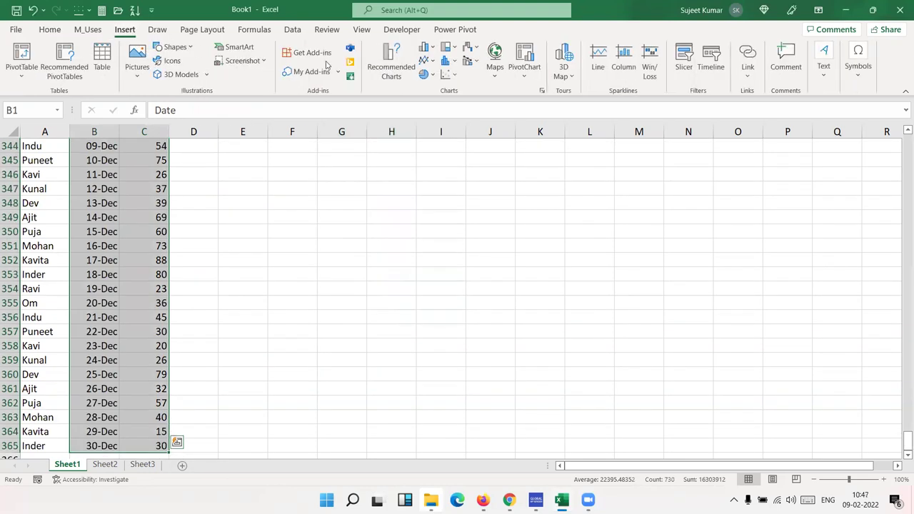
left_click(427, 61)
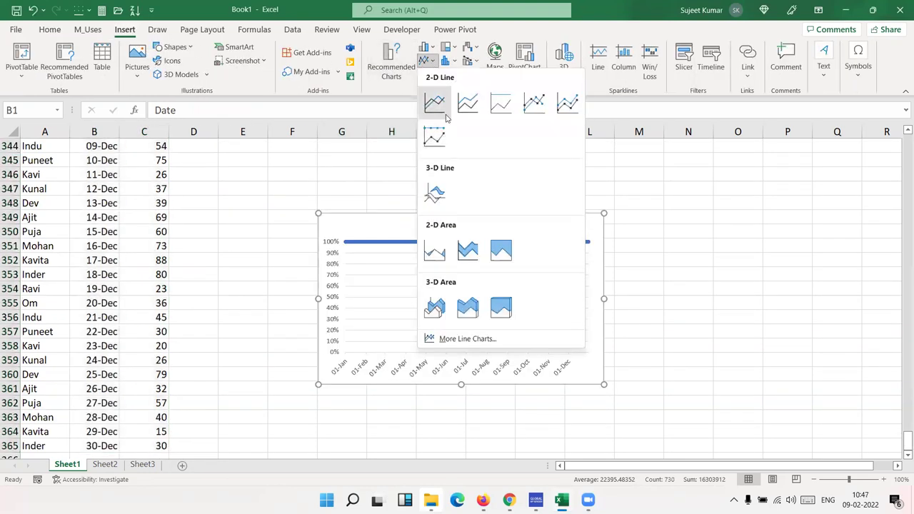
left_click(445, 107)
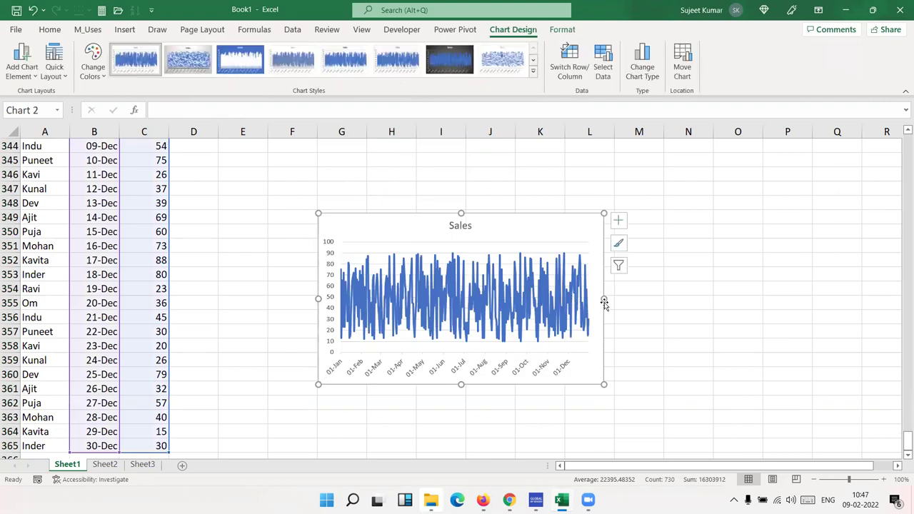
Step: Widen the Sales chart by stretching its right and left edges outward
left_click_drag(604, 299, 788, 299)
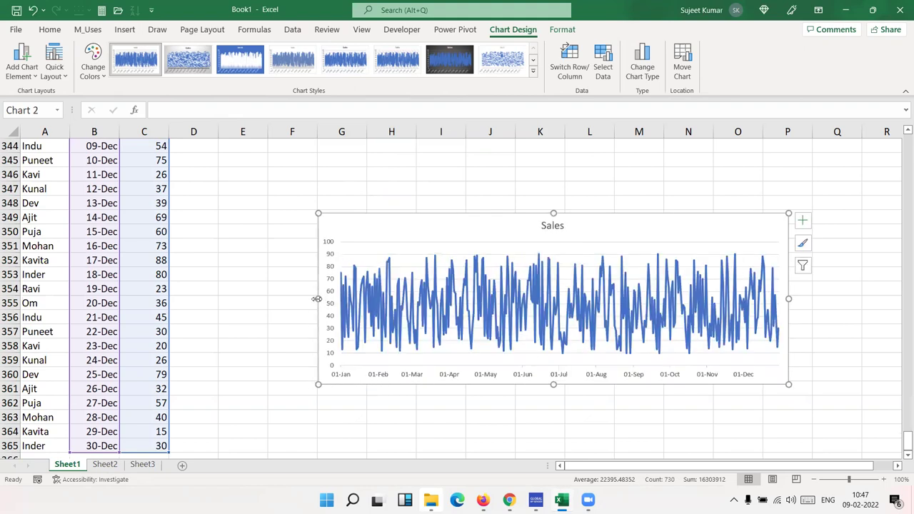
left_click_drag(316, 299, 242, 294)
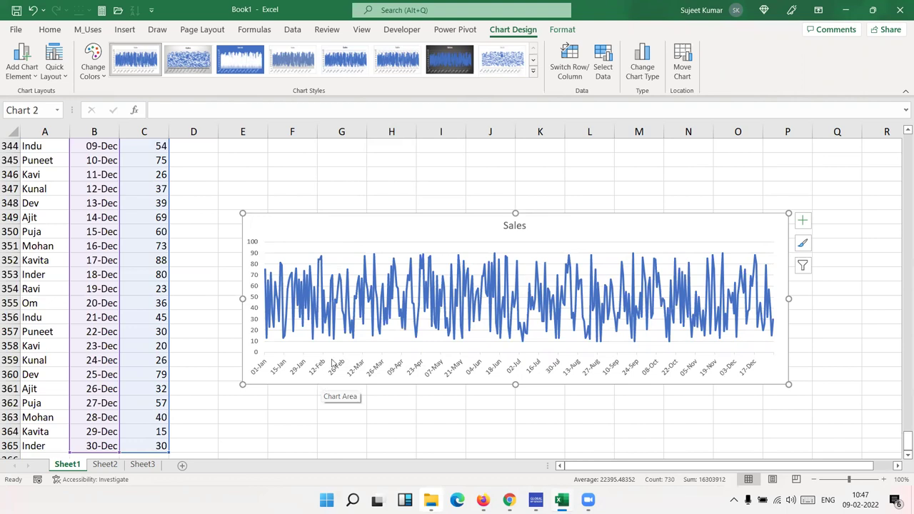
key("Escape")
Step: Delete the Sales line chart and return to the top of the sheet
left_click(355, 224)
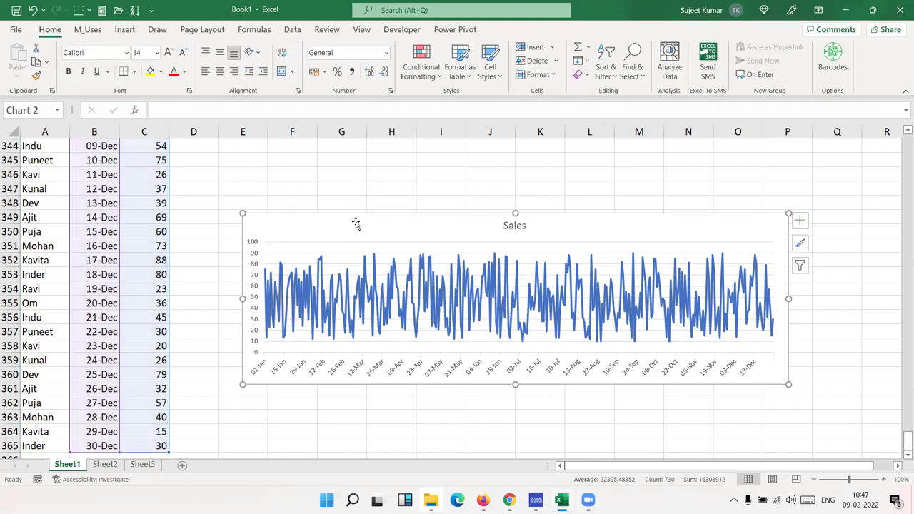
key("Delete")
scroll(315, 218, "up", 20)
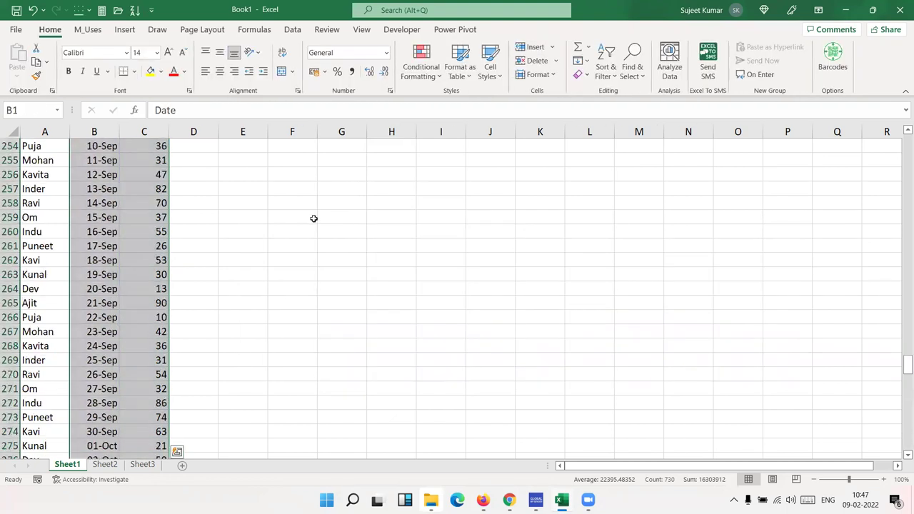
left_click(314, 217)
key("ctrl+Up")
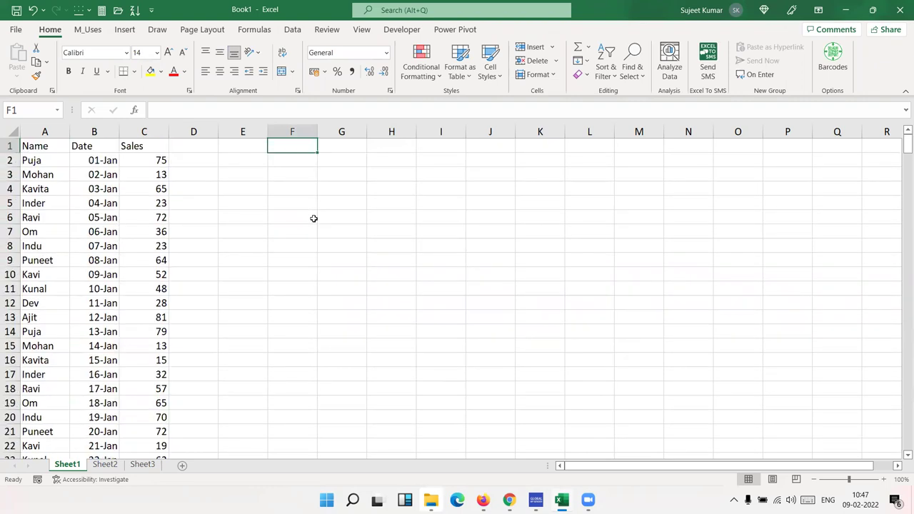
key("Down")
key("Down")
key("Down")
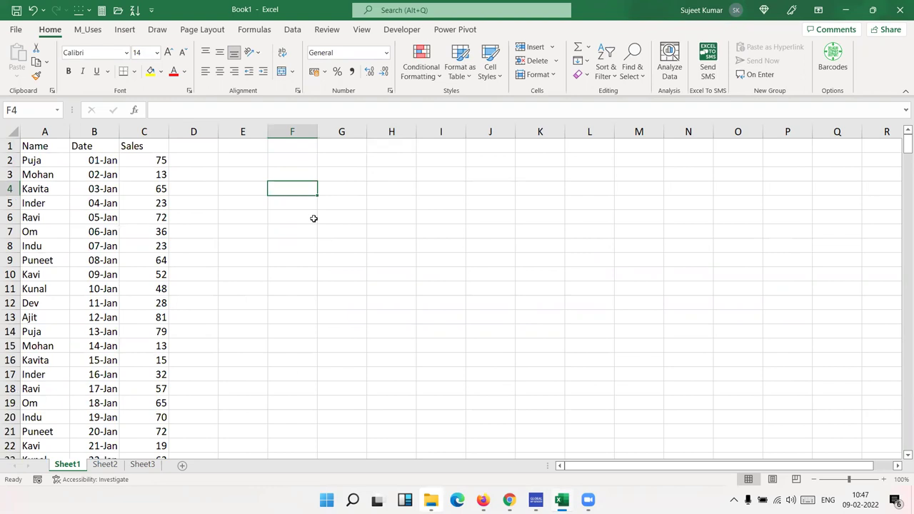
key("Up")
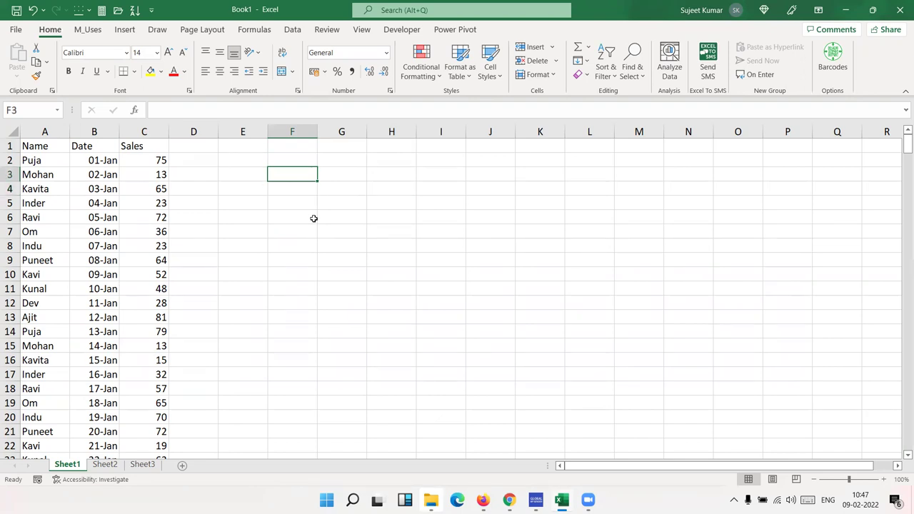
Step: Add the headings Date in F3 and Sales in G3
type("Date")
key("Tab")
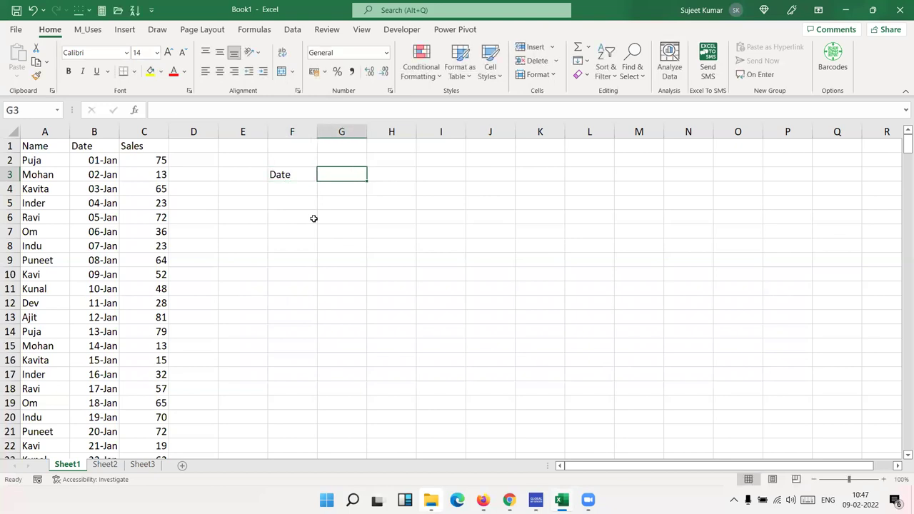
type("Sales")
key("Return")
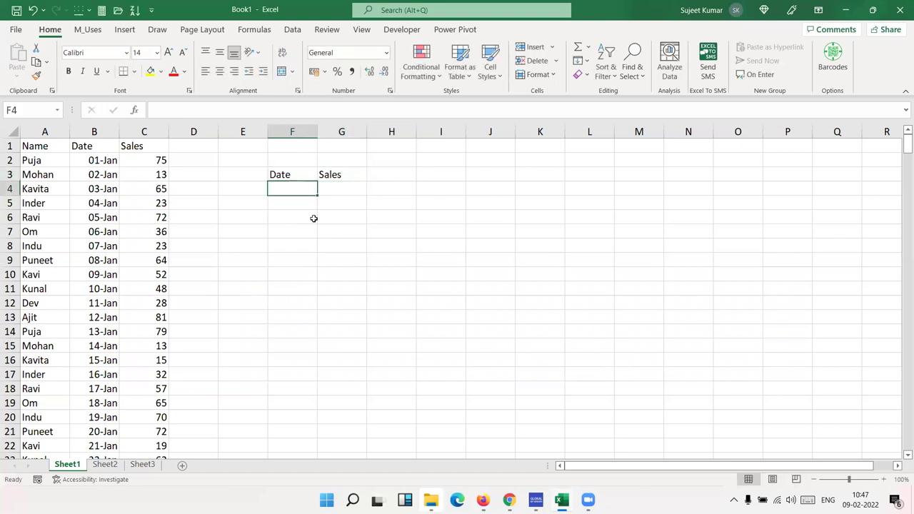
left_click(417, 66)
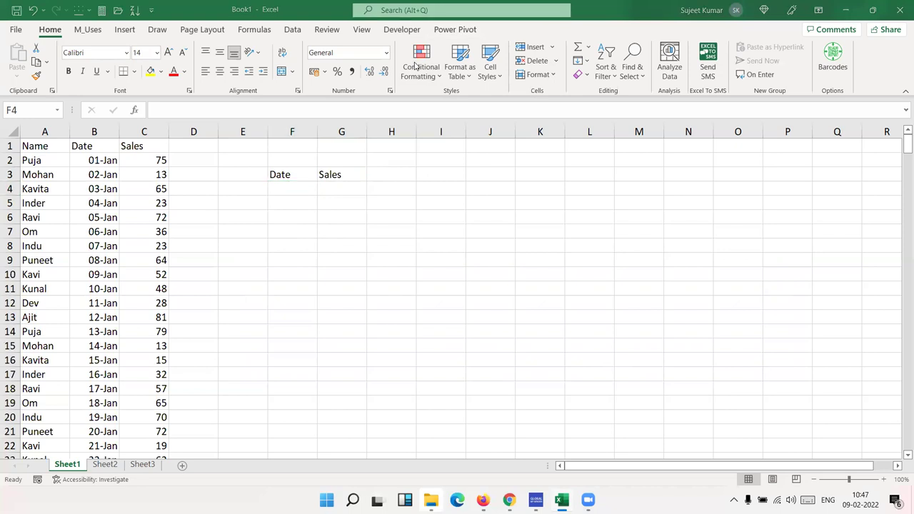
left_click(289, 193)
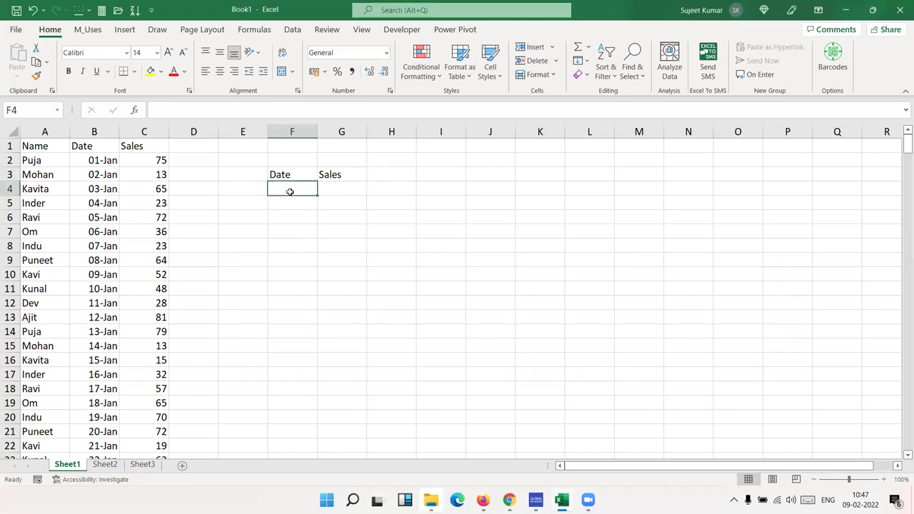
Step: Put the counter 1 in F2 and begin =OFFSET(A1, in F4
left_click(275, 158)
type("1")
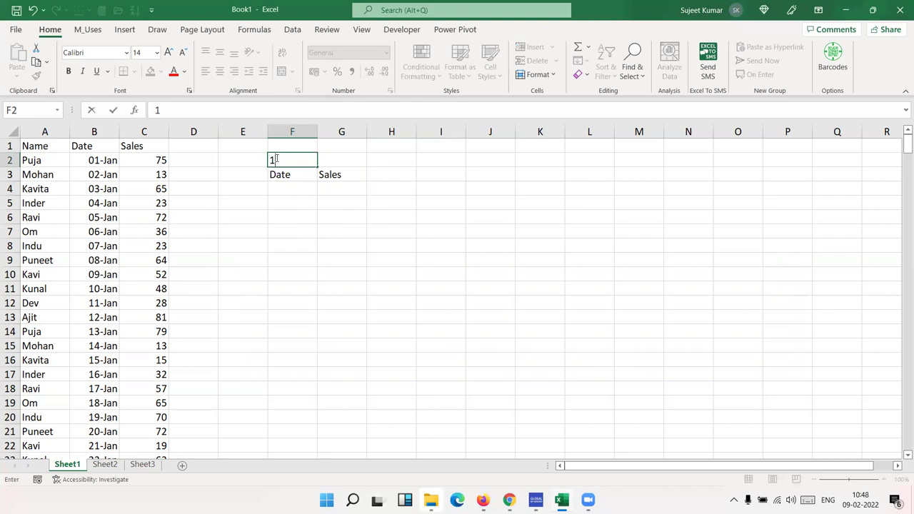
key("Return")
key("Return")
type("=off")
key("Tab")
left_click(48, 148)
type(",")
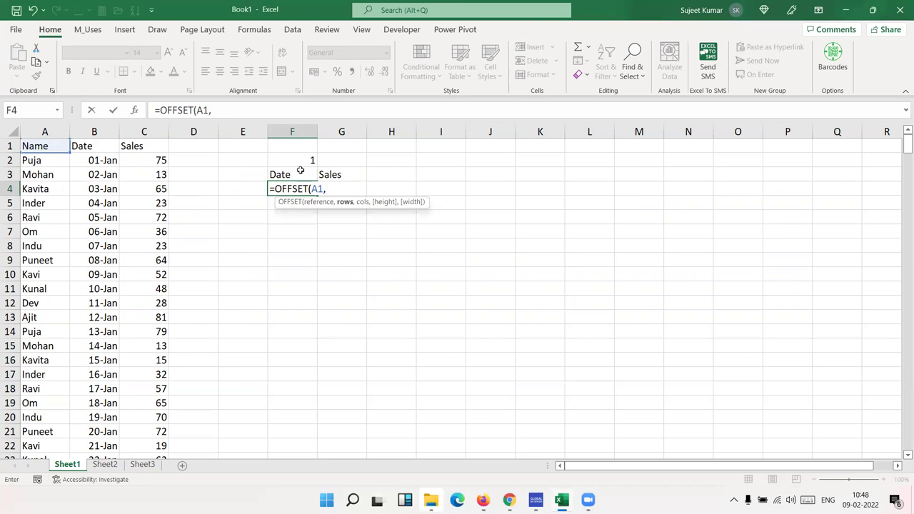
Step: Finish F4's OFFSET with F2 as the row offset and 0 columns, referencing column B
left_click(302, 161)
type(",0")
key("Return")
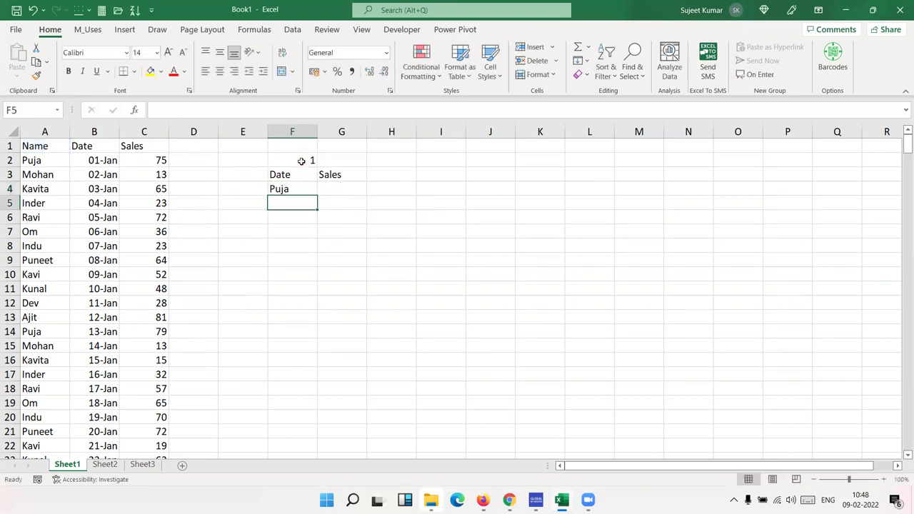
left_click(293, 184)
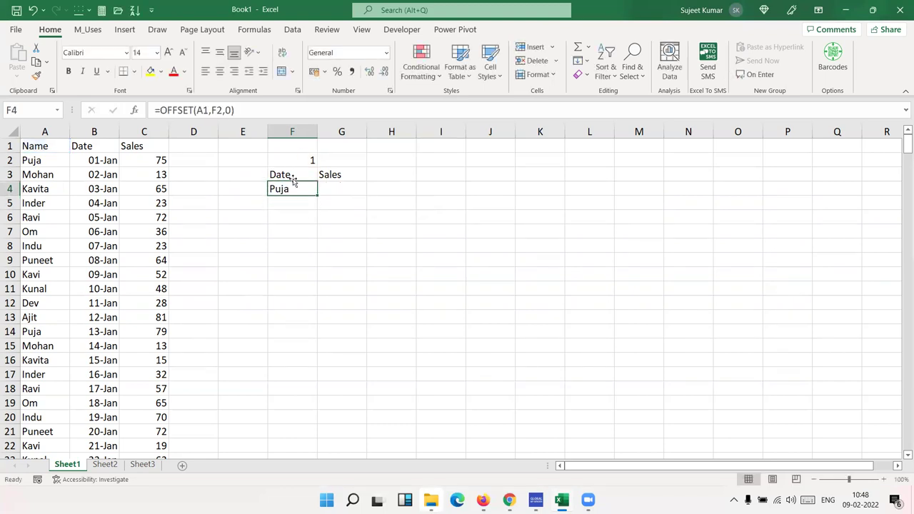
left_click(233, 110)
left_click(202, 110)
key("BackSpace")
type("b")
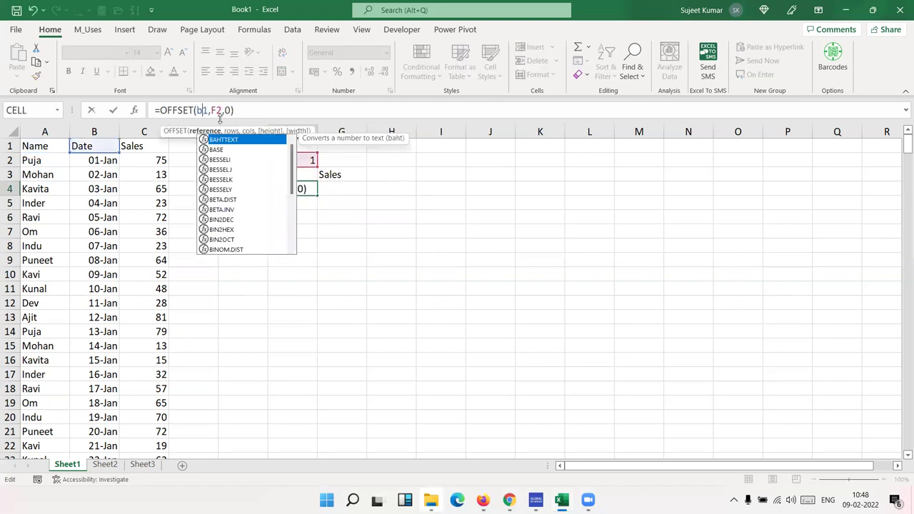
key("Return")
Step: Copy F4's formula into G4 and point it at column C for sales
left_click(285, 184)
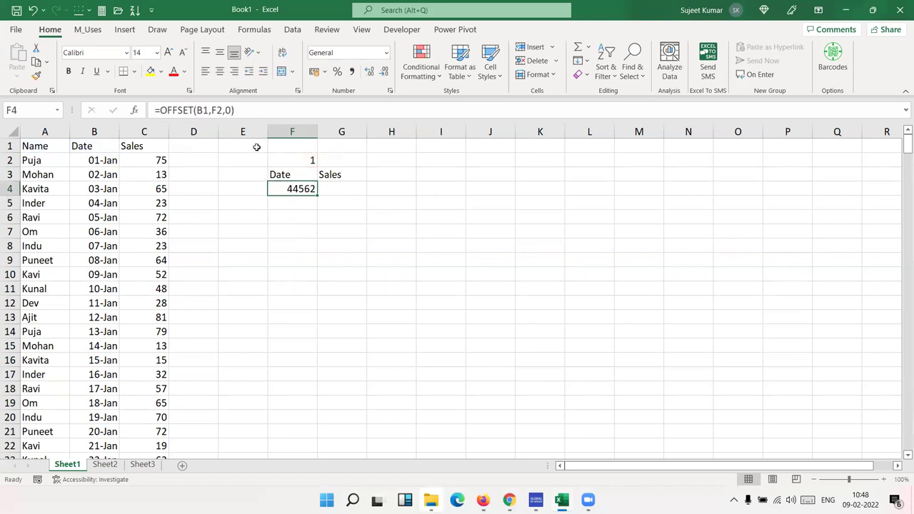
left_click(233, 110)
key("Escape")
left_click(333, 188)
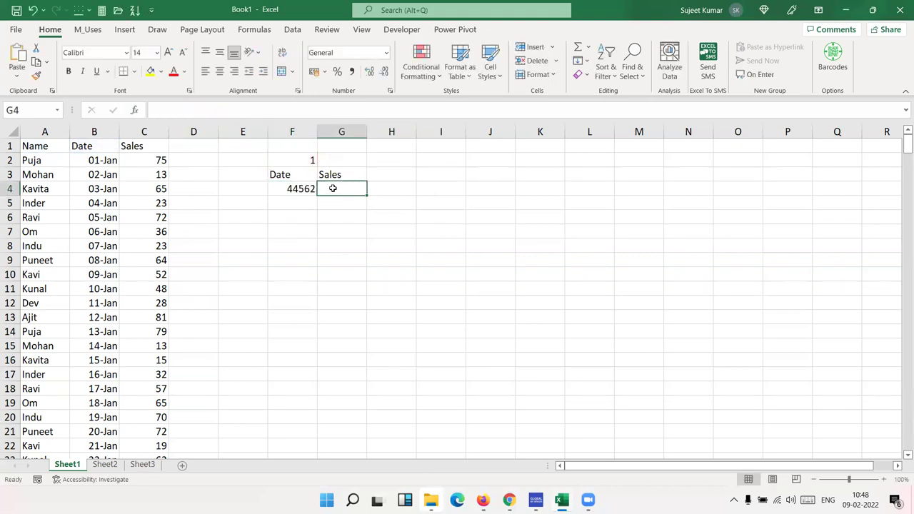
key("ctrl+v")
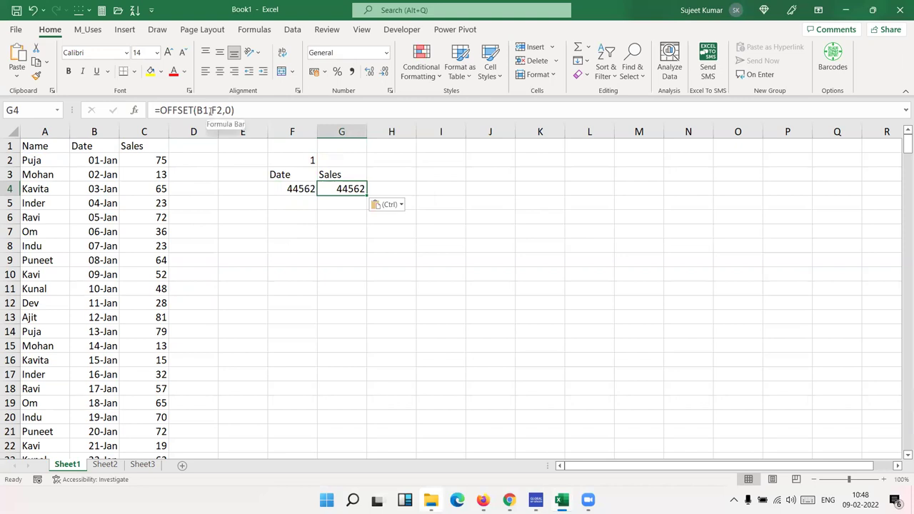
left_click_drag(197, 110, 204, 111)
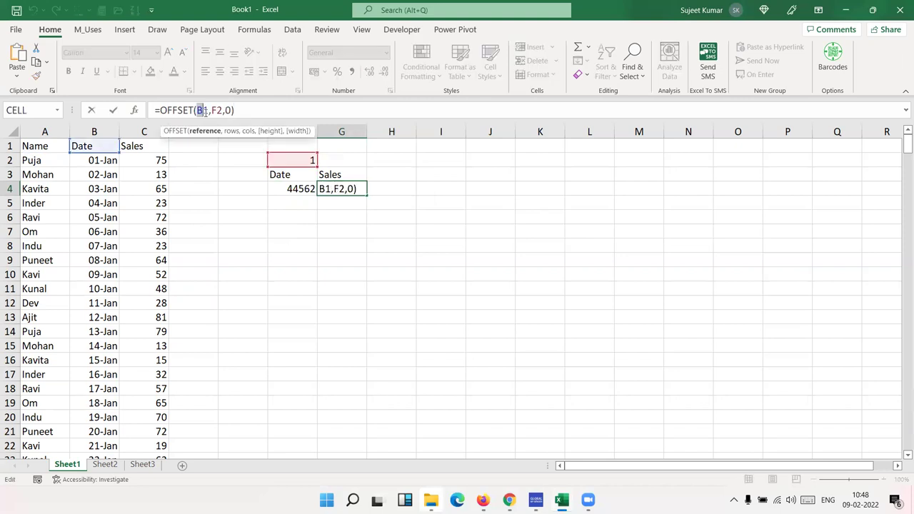
type("C")
key("Return")
Step: Format F4 as a date and make its B1 and F2 references absolute
left_click(300, 184)
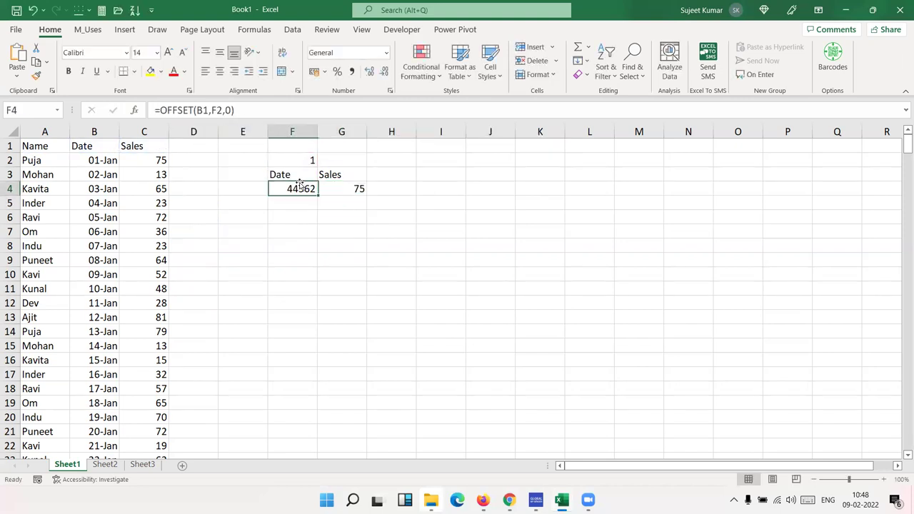
key("ctrl+shift+3")
left_click(203, 110)
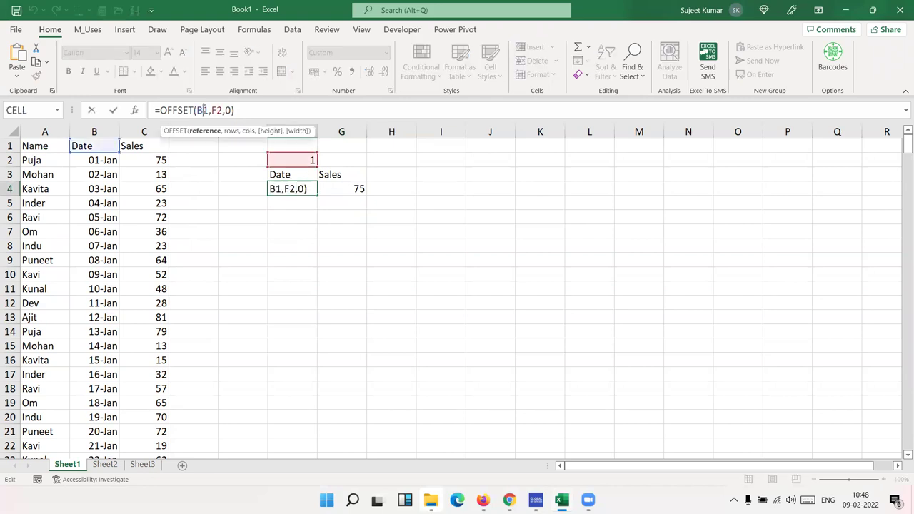
key("F4")
left_click(225, 110)
key("F4")
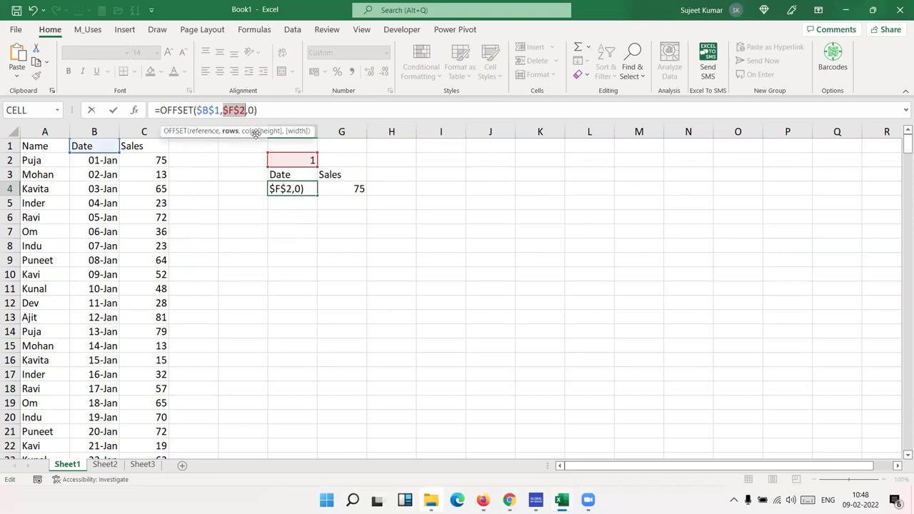
Step: Add +ROW()-4 so F4 reads =OFFSET($B$1,$F$2+ROW()-4,0)
left_click(241, 110)
type("=")
key("BackSpace")
type("+row")
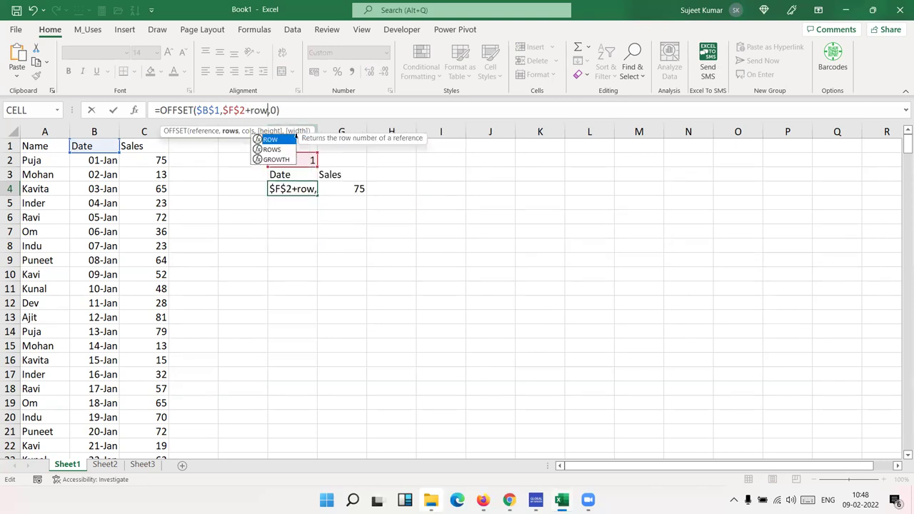
key("Tab")
type(")")
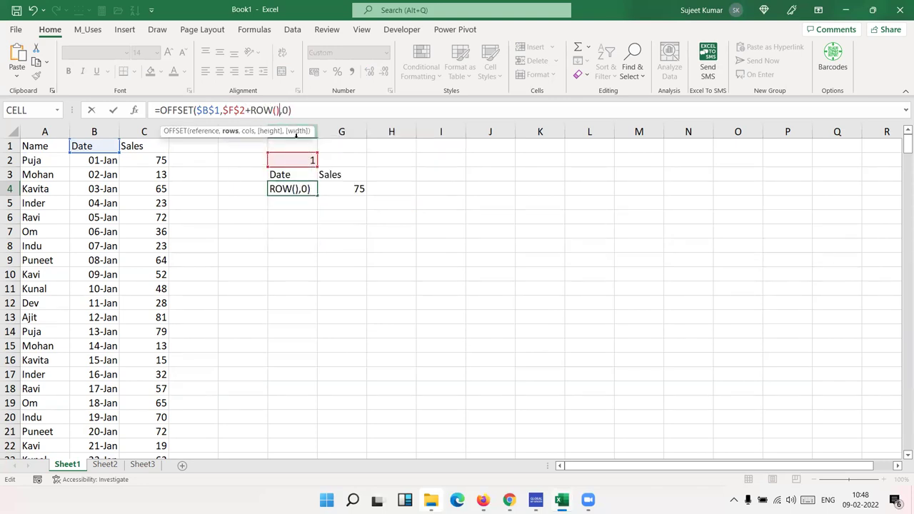
type("-")
type("3")
key("BackSpace")
type("4")
key("Return")
key("Up")
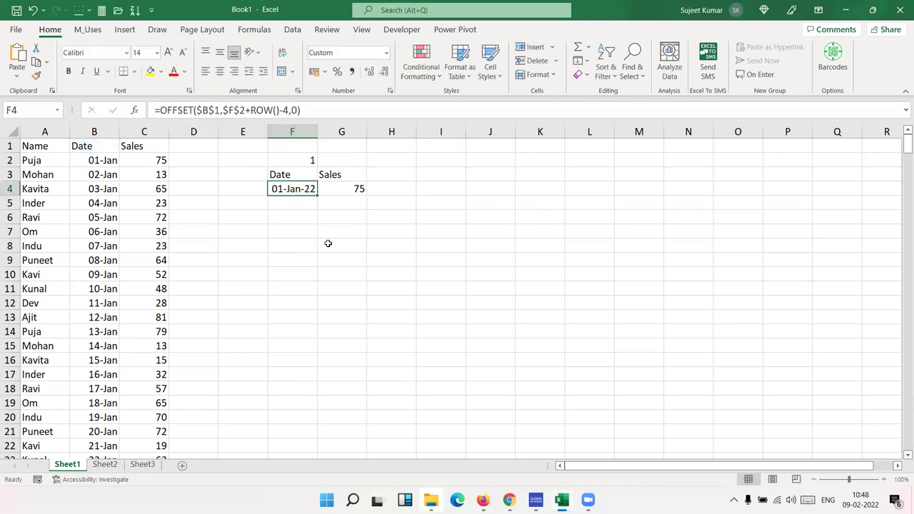
Step: Fill the date formula down column F past 31-Jan-22
left_click_drag(316, 195, 312, 433)
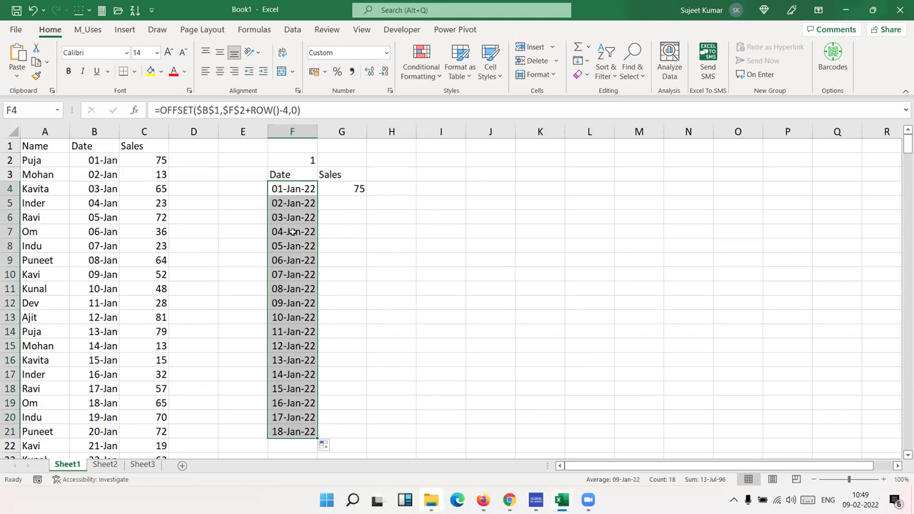
left_click(283, 188)
left_click(297, 432)
scroll(302, 428, "down", 3)
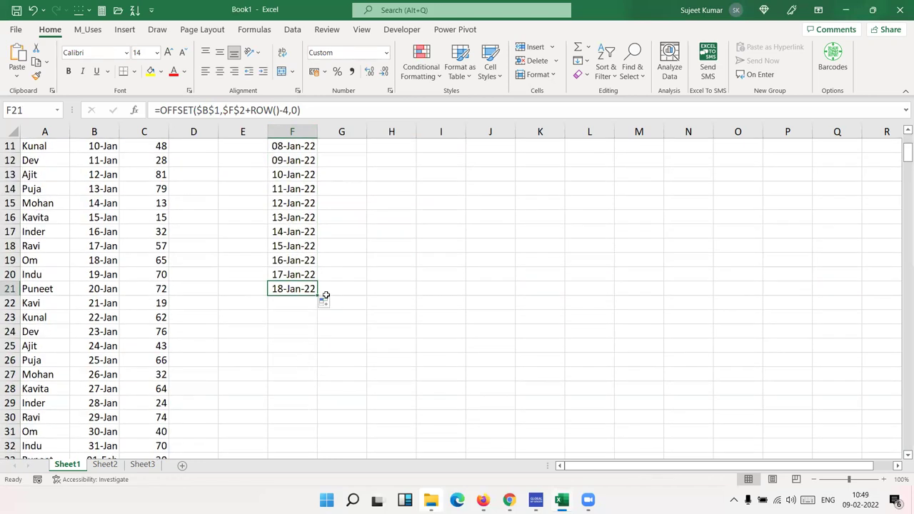
left_click_drag(319, 300, 315, 407)
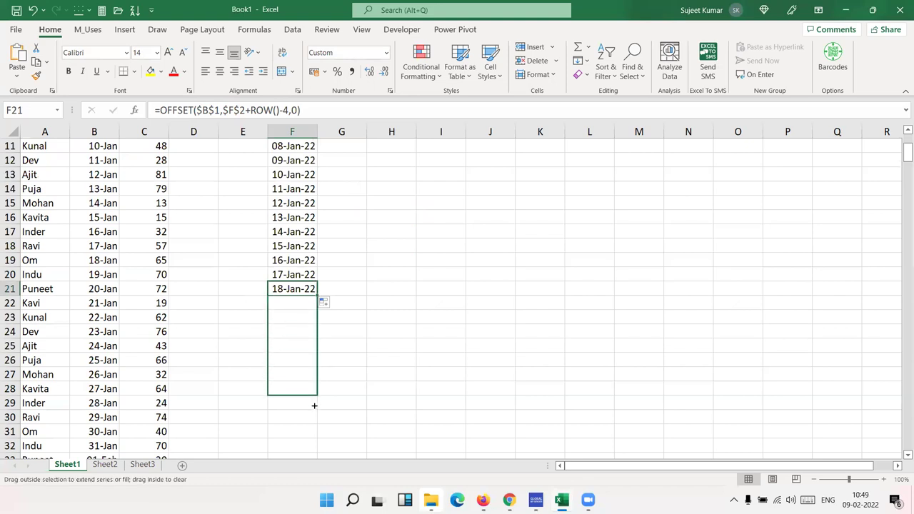
scroll(315, 405, "down", 10)
scroll(315, 405, "up", 7)
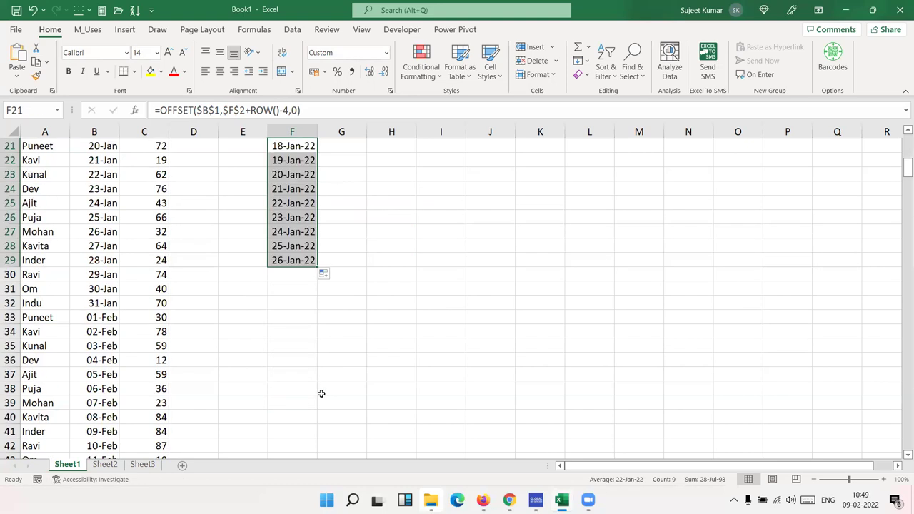
scroll(315, 406, "up", 3)
left_click(314, 404)
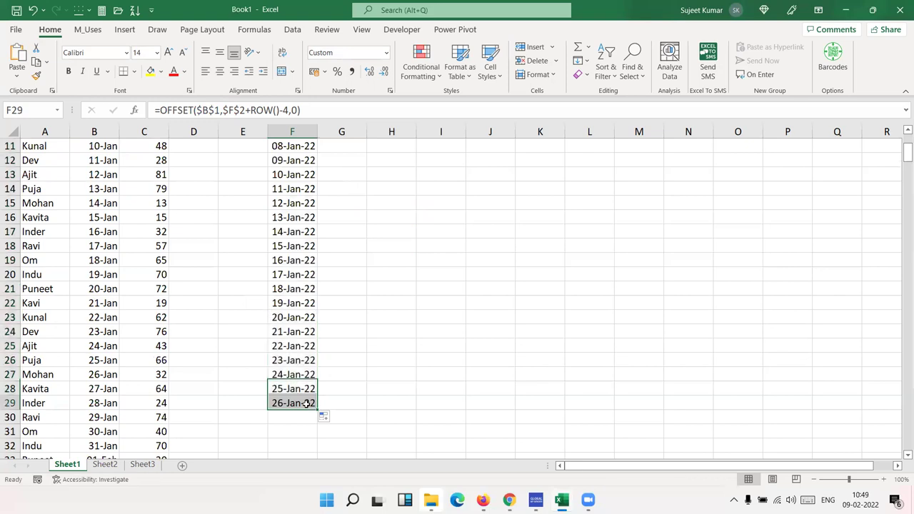
left_click_drag(316, 409, 312, 432)
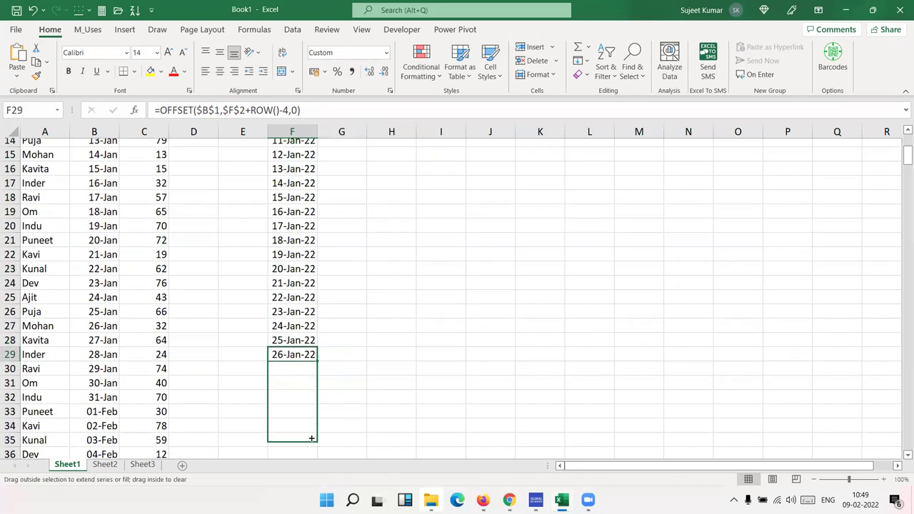
Step: Clear the extra 01-Feb-22 date and return to the top of the sheet
left_click(312, 432)
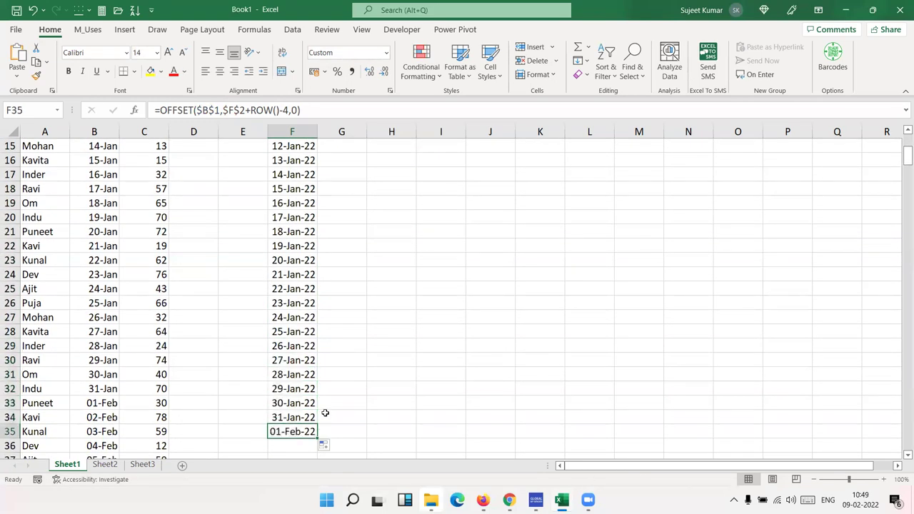
key("Delete")
key("Up")
key("ctrl+Up")
key("ctrl+Up")
Step: Copy the OFFSET formula text from date cell F4
key("Right")
key("Down")
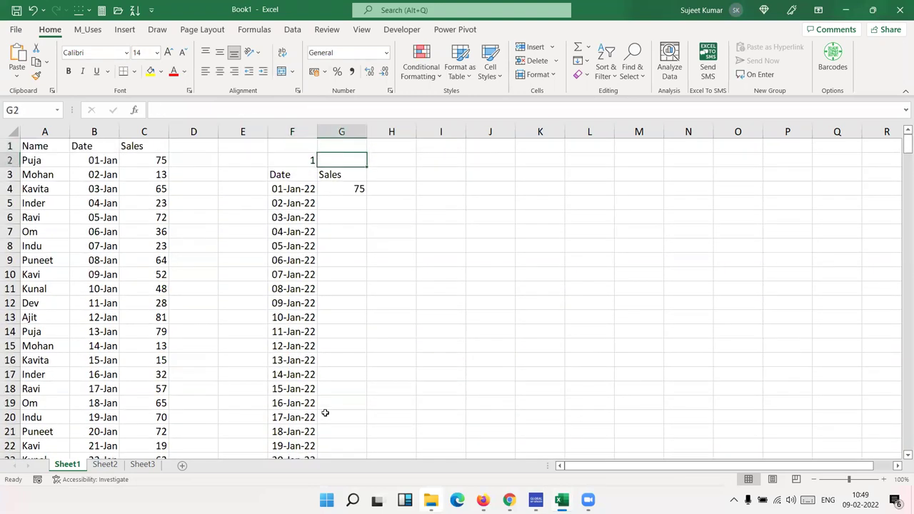
key("Down")
key("Down")
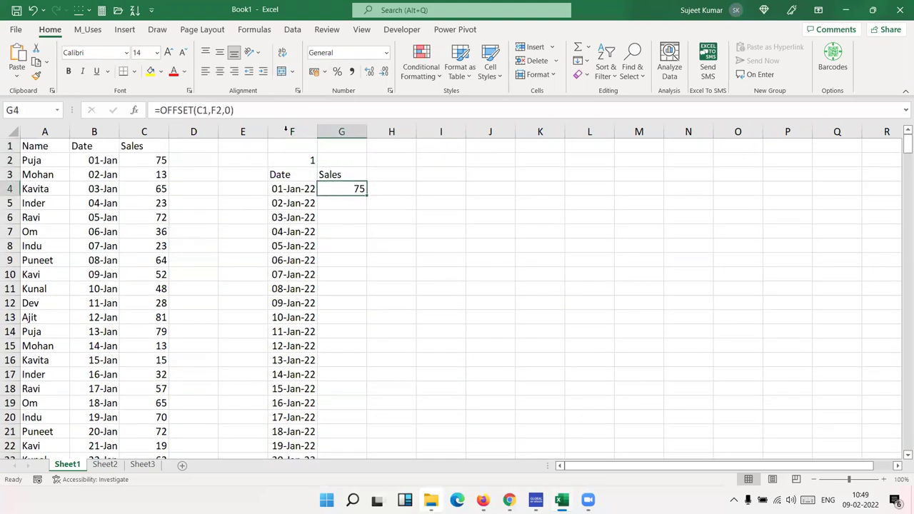
left_click(222, 110)
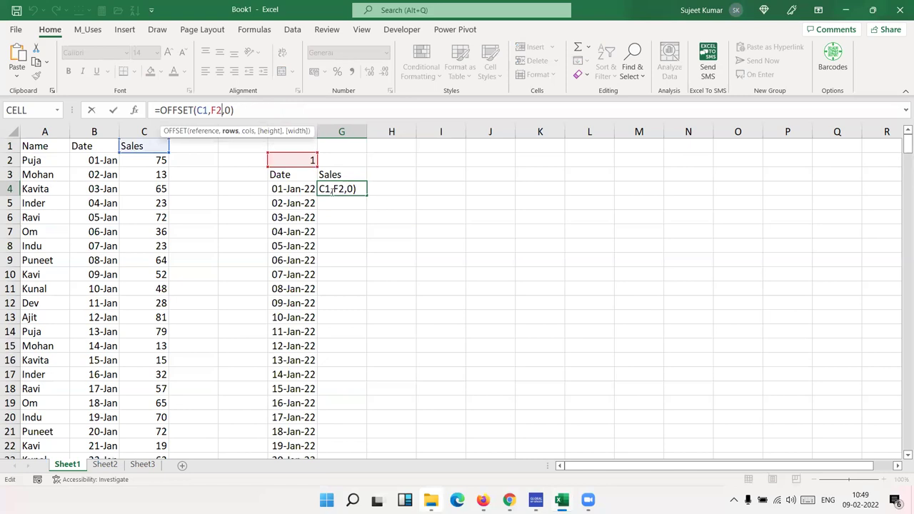
key("ctrl+Return")
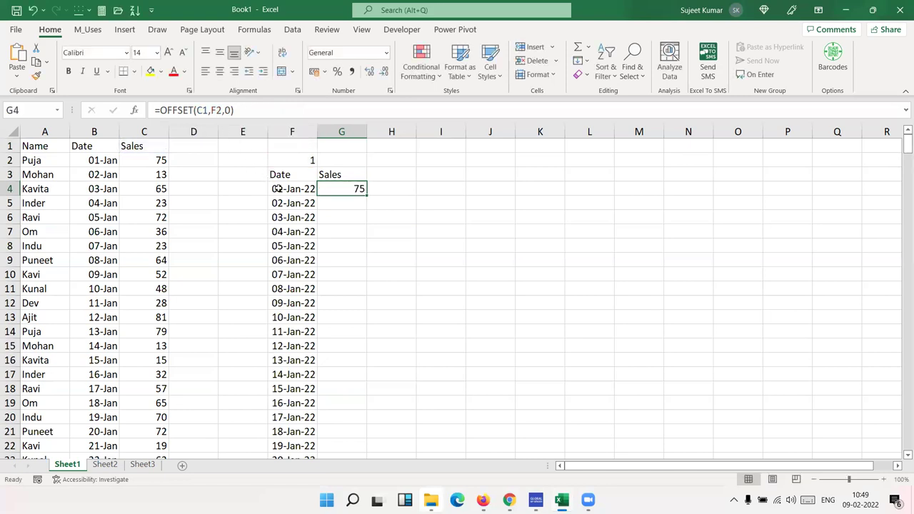
left_click(277, 188)
key("F2")
key("ctrl+c")
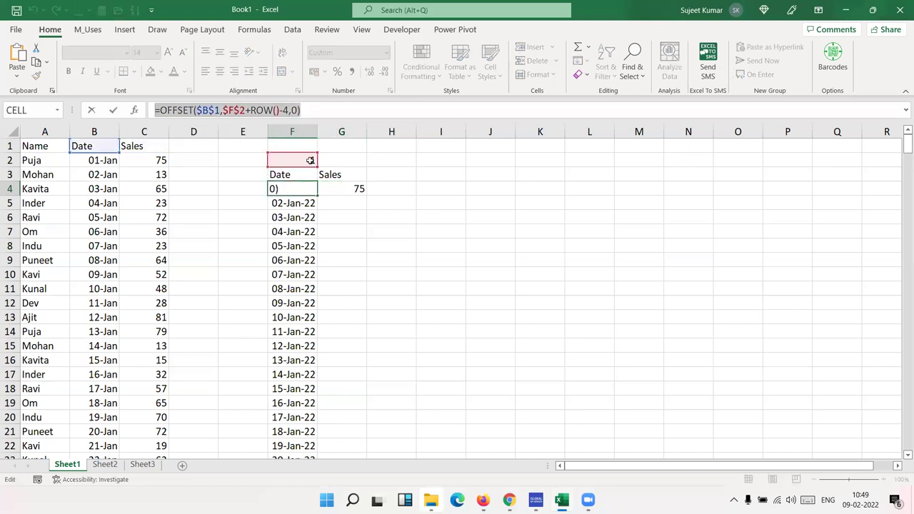
key("Escape")
Step: Paste it into G4 with the last argument changed to 1, showing 75, and fill down to G34
left_click(345, 188)
key("ctrl+v")
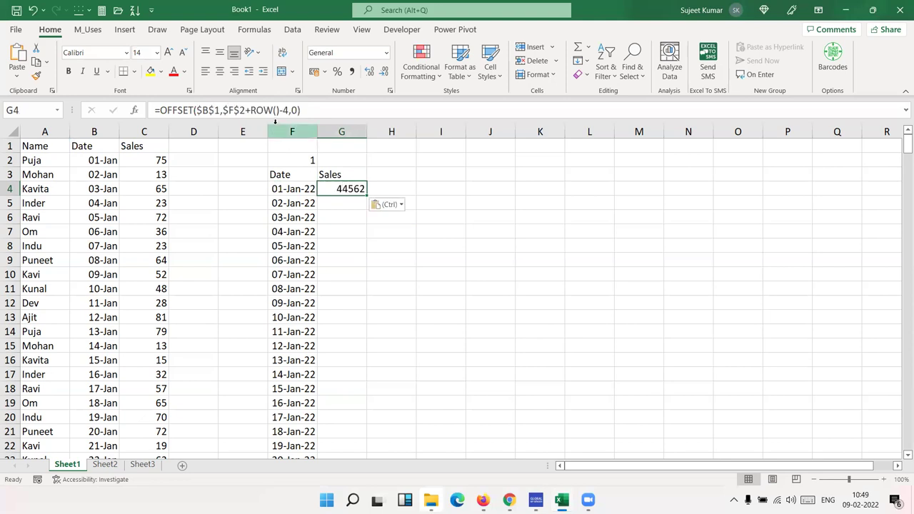
left_click(299, 111)
key("BackSpace")
type("1")
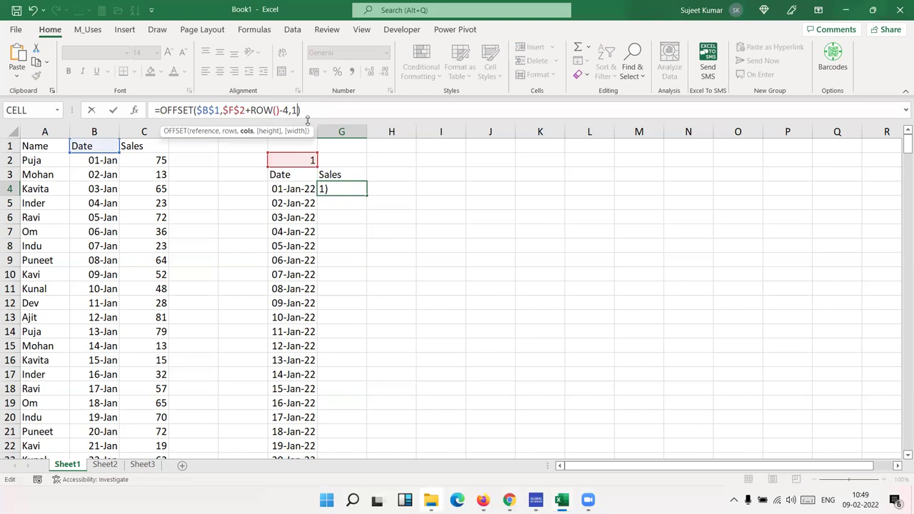
key("Return")
key("Up")
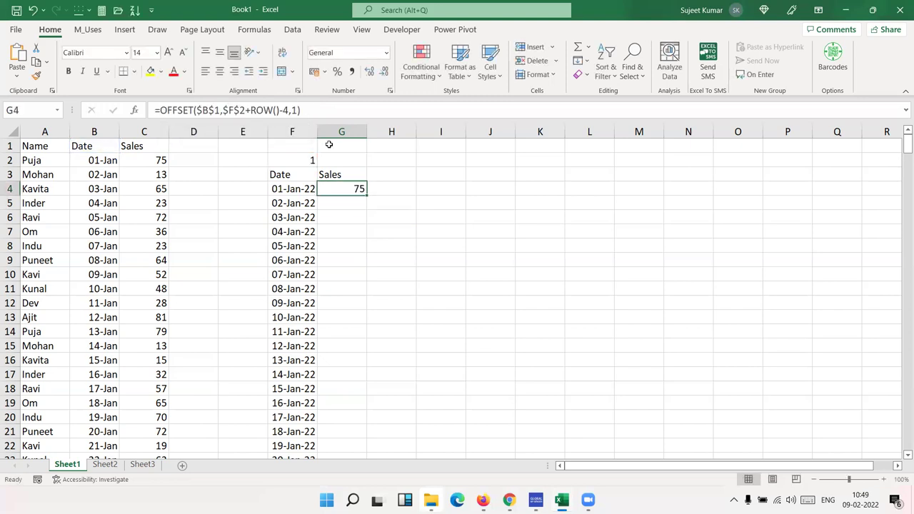
double_click(367, 195)
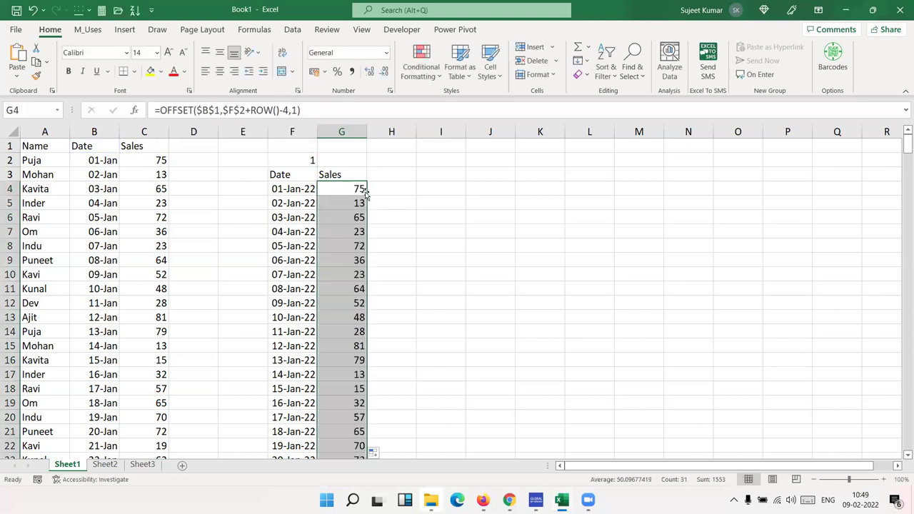
Step: Set day counter F2 to 2 and check that the dates shift
left_click(309, 160)
type("2")
key("Return")
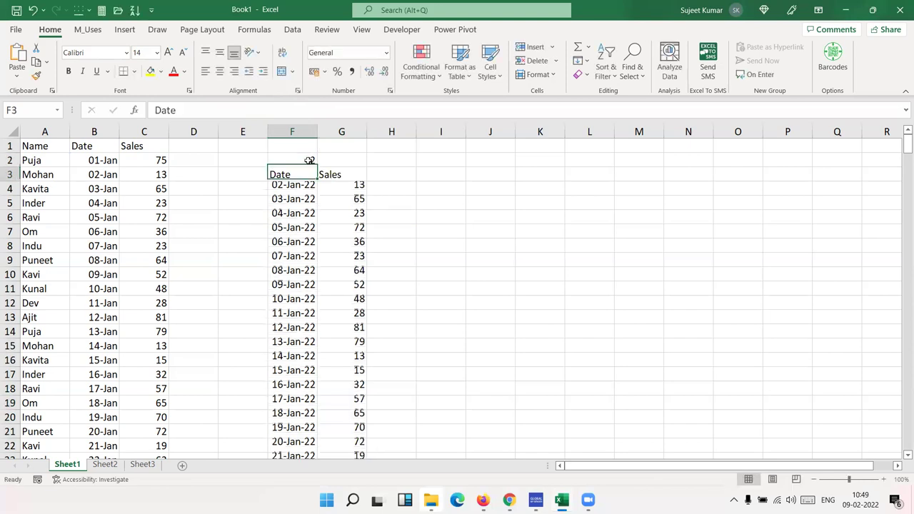
left_click(294, 190)
scroll(304, 265, "down", 1)
scroll(303, 264, "down", 12)
scroll(298, 402, "up", 5)
scroll(298, 367, "up", 1)
scroll(300, 351, "up", 7)
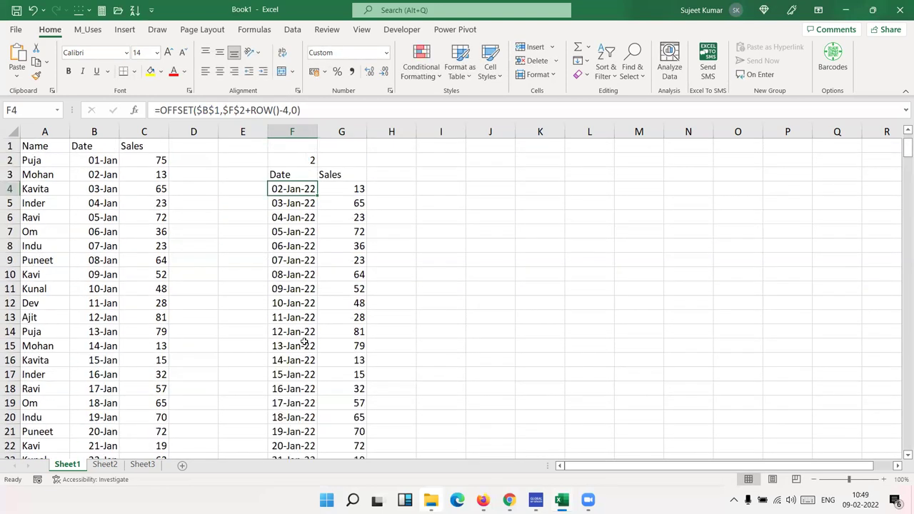
Step: Try 3 in F2 to shift the dates another day, then undo the change
left_click(293, 163)
type("3")
key("Return")
scroll(298, 181, "down", 7)
scroll(298, 181, "up", 7)
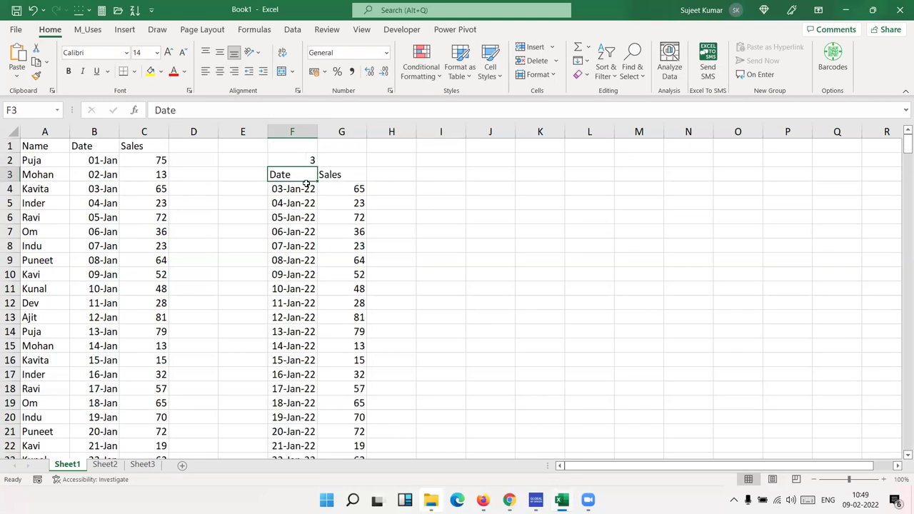
key("ctrl+z")
key("ctrl+z")
Step: Select the Date and Sales range F3:G34 for charting
left_click(305, 177)
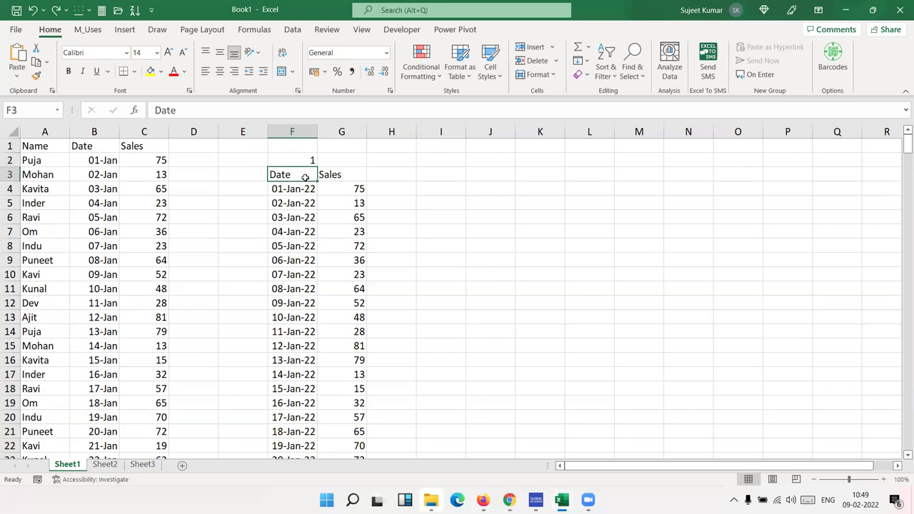
key("ctrl+shift+Right")
key("ctrl+shift+Down")
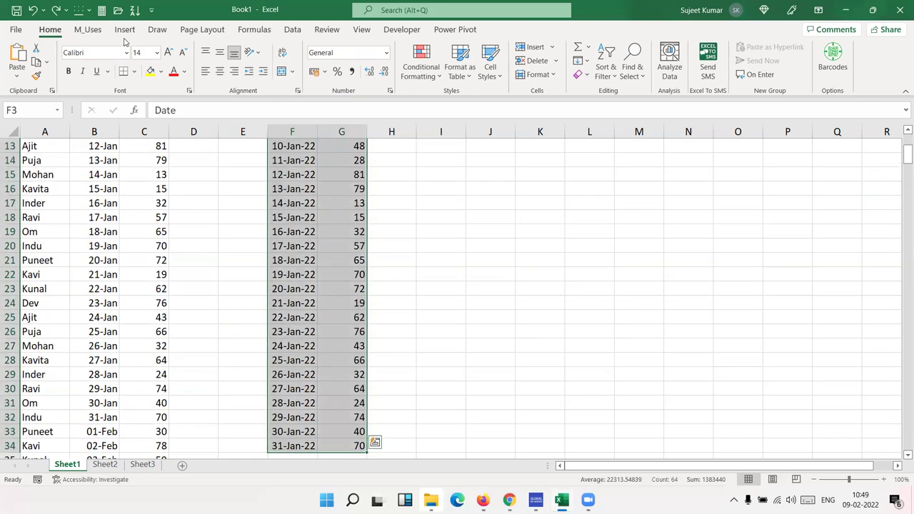
Step: Insert a 2-D Line chart from the selected dates and sales
left_click(125, 29)
left_click(425, 50)
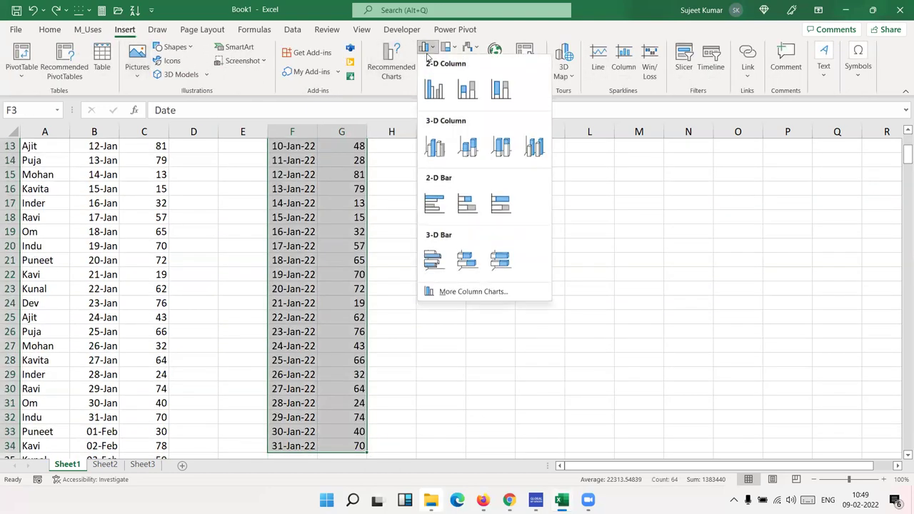
left_click(426, 47)
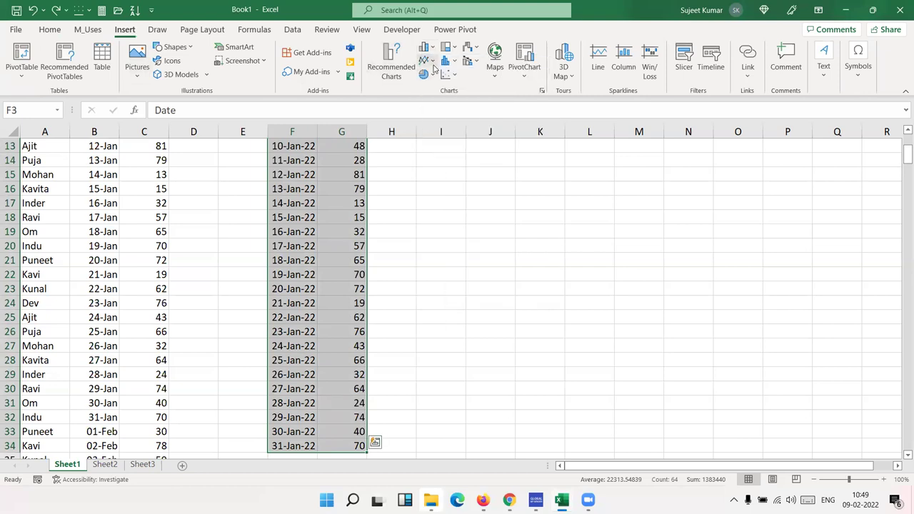
left_click(425, 60)
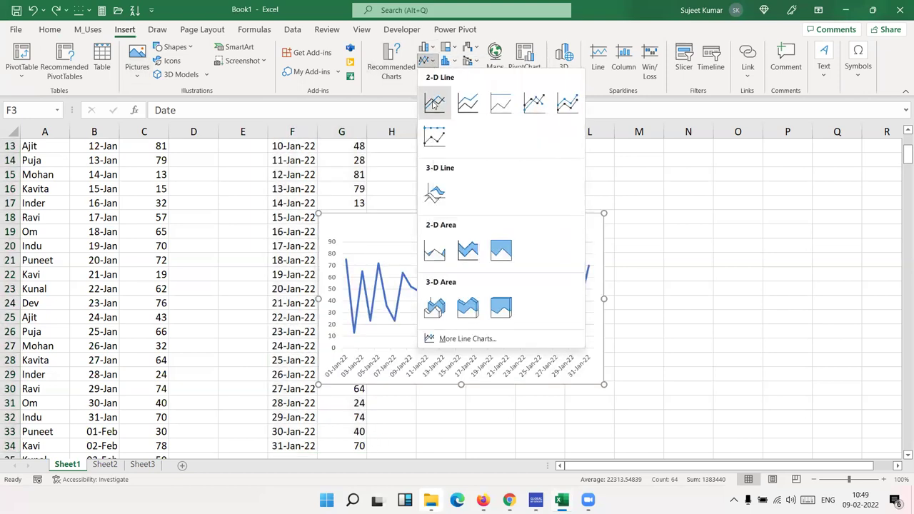
left_click(433, 105)
Step: Move the chart beside the data and widen it to the right
mouse_move(387, 216)
left_mouse_down()
mouse_move(474, 197)
mouse_move(460, 196)
left_mouse_up()
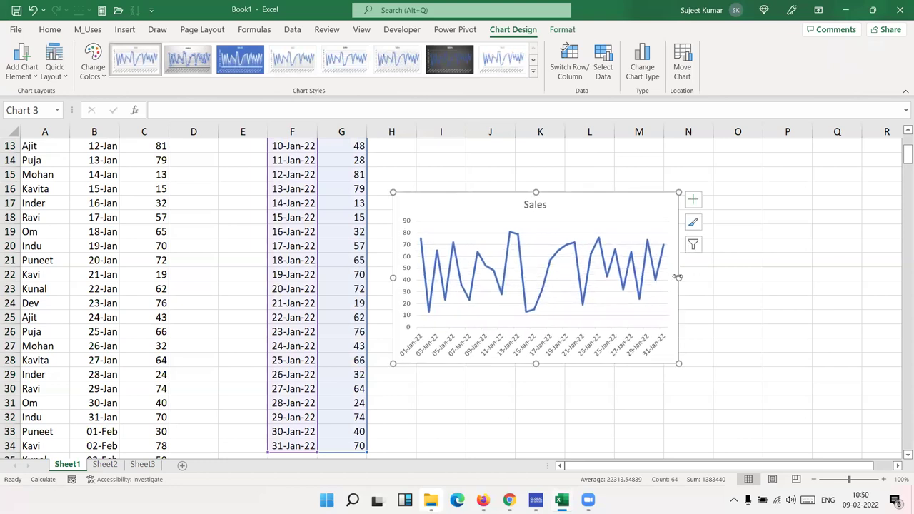
left_click_drag(678, 277, 892, 277)
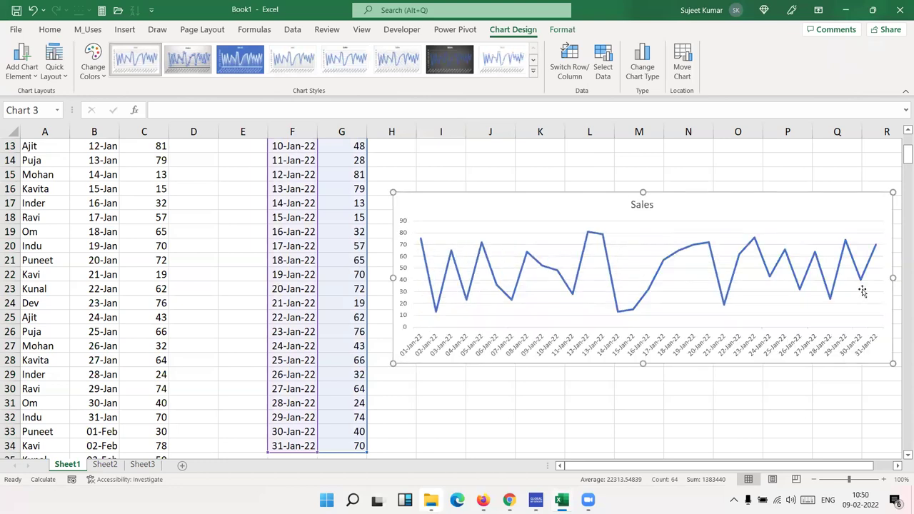
left_click(897, 465)
left_click(898, 465)
left_click_drag(794, 278, 863, 278)
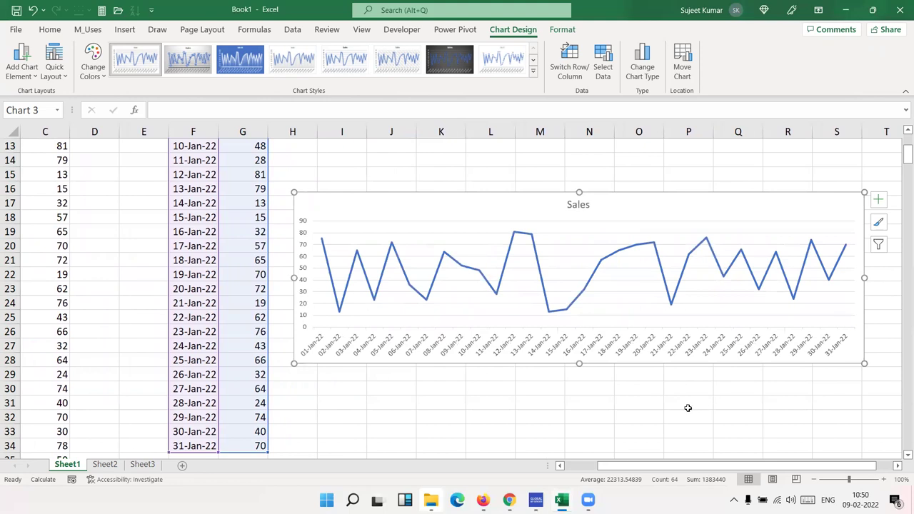
left_click(685, 405)
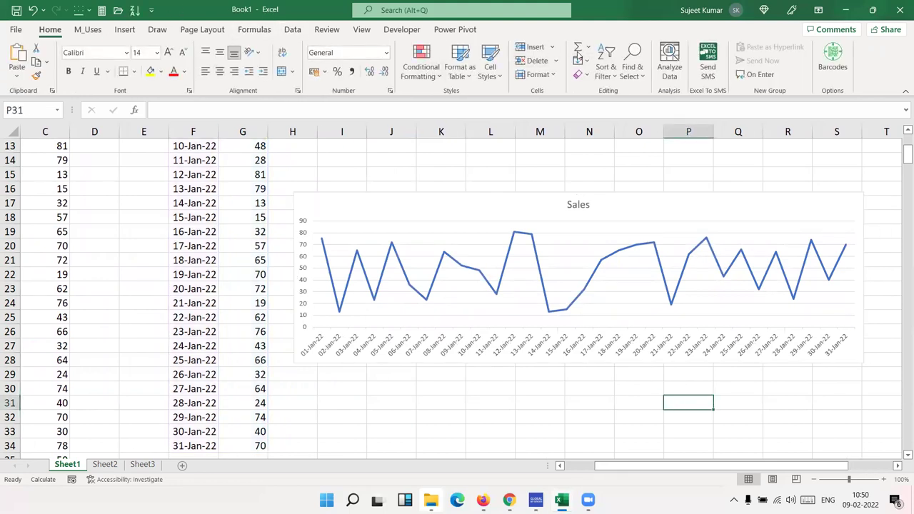
Step: Draw a Form Controls scroll bar spanning the chart's full width beneath it
left_click(402, 29)
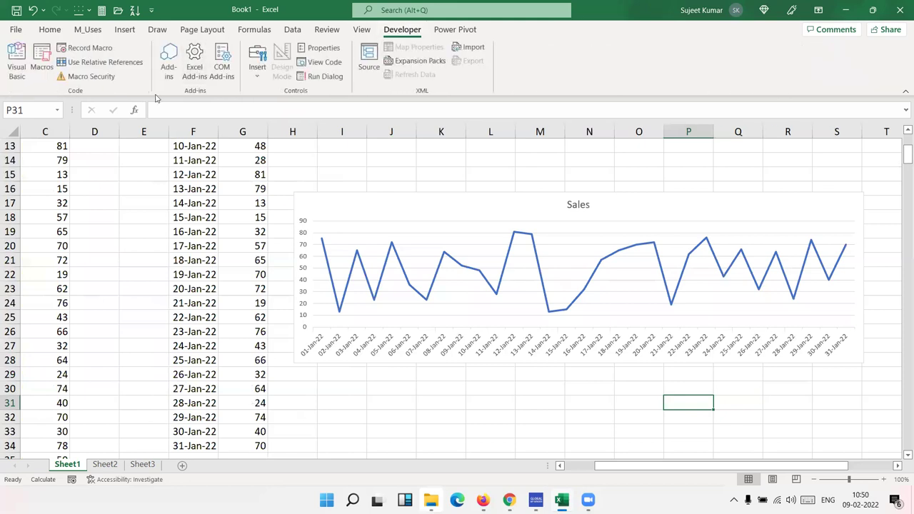
left_click(256, 71)
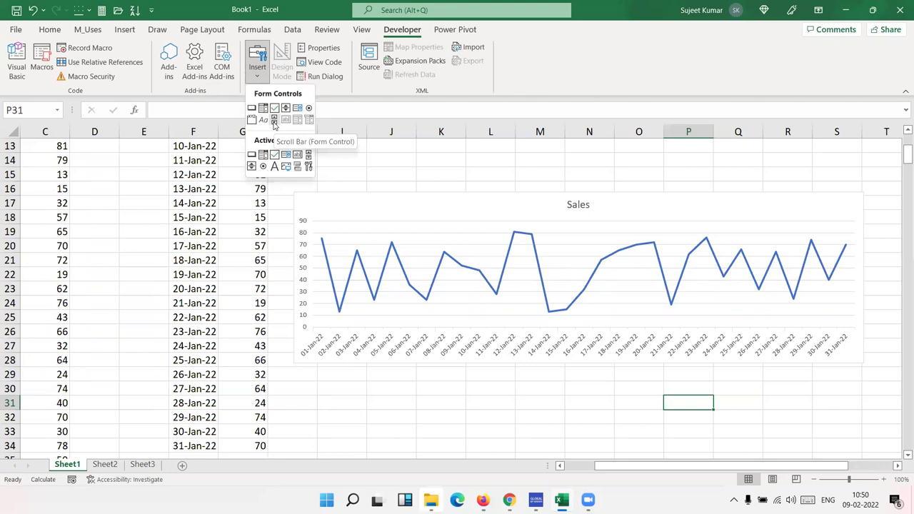
left_click(274, 120)
left_click_drag(294, 364, 861, 383)
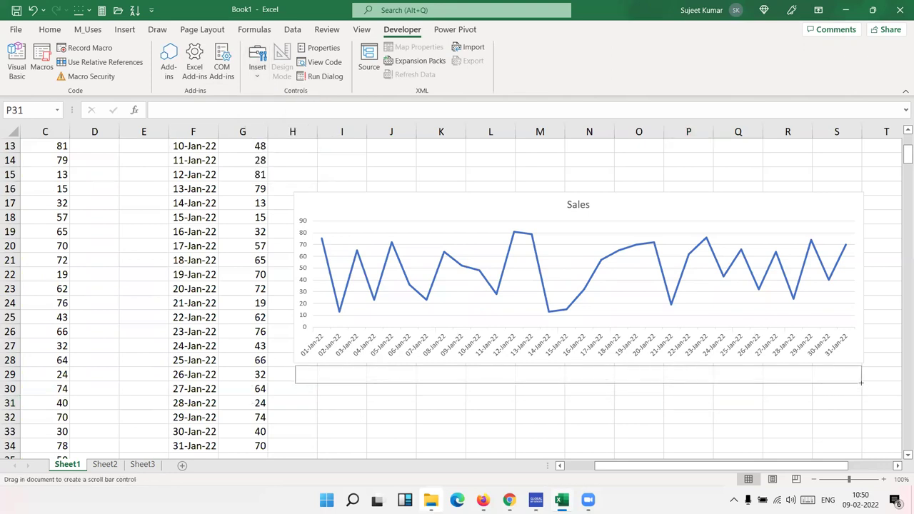
left_click_drag(861, 383, 861, 383)
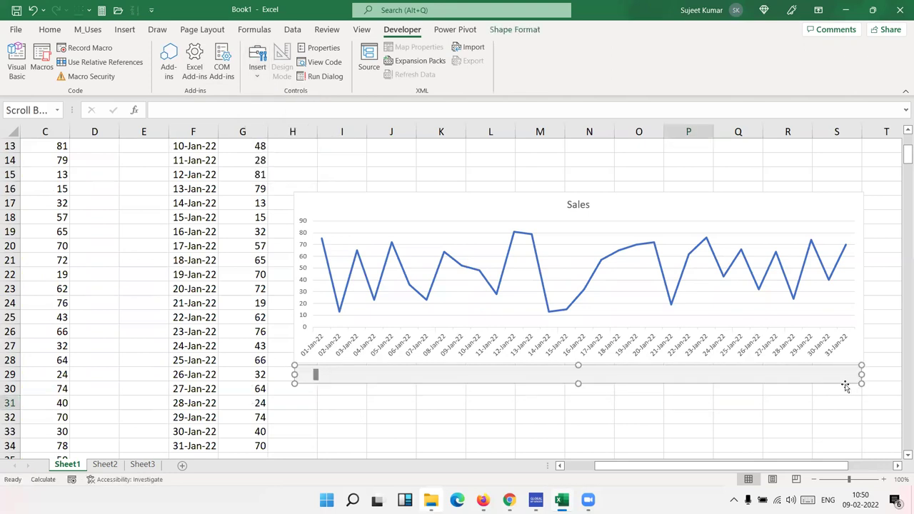
left_click(736, 397)
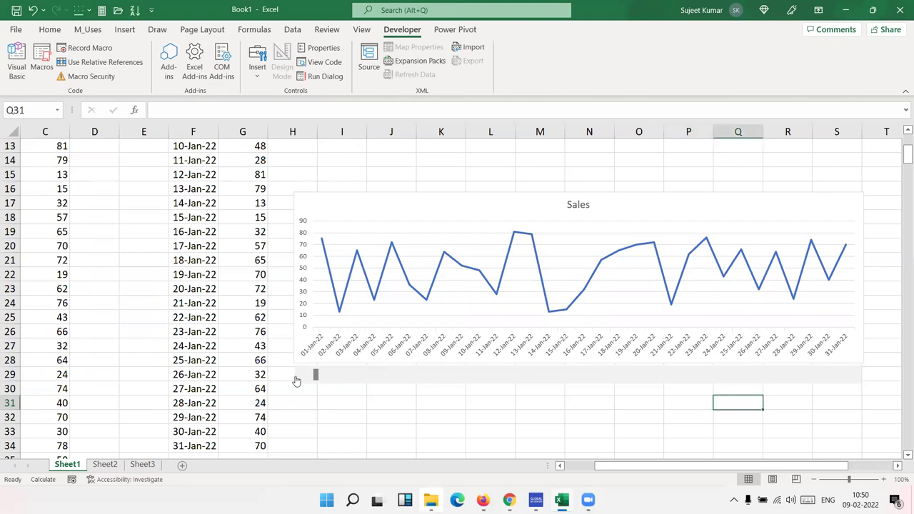
Step: In Format Control, set the scroll bar minimum 1, maximum 365, and cell link $F$2
left_click(810, 377)
right_click(801, 377)
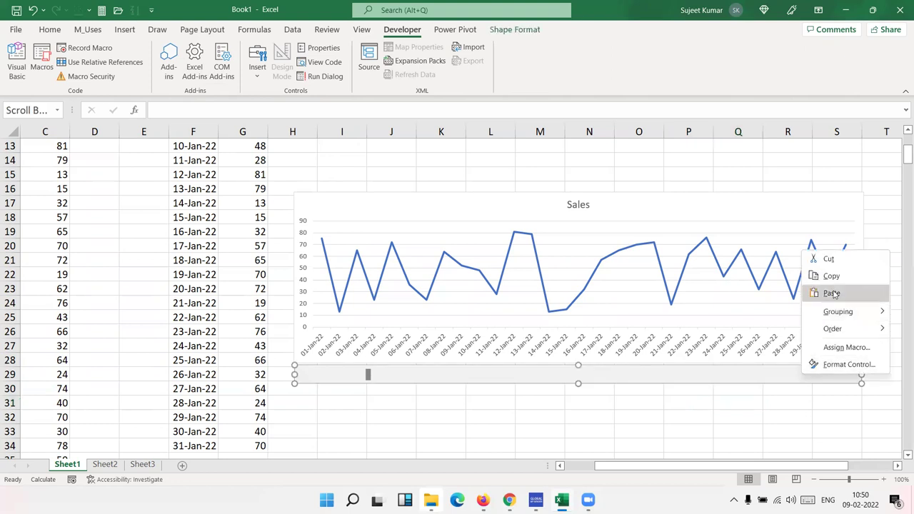
left_click(847, 364)
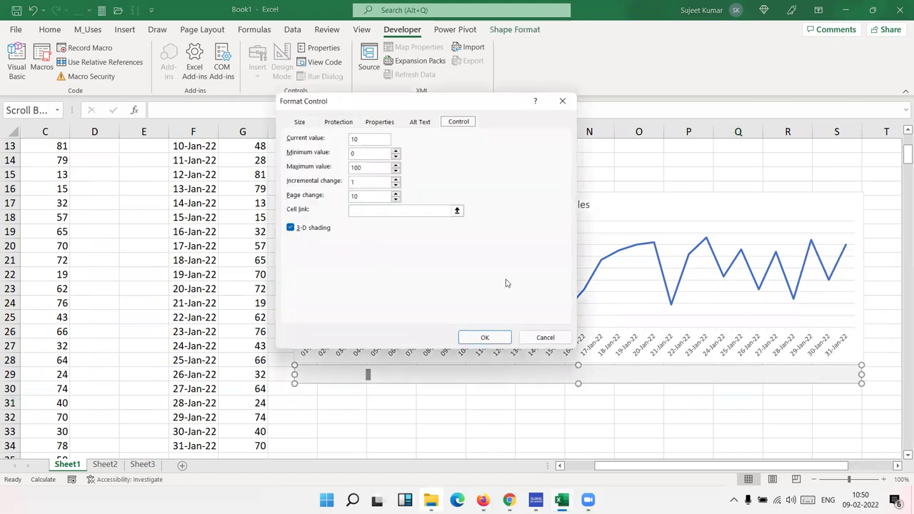
left_click(362, 154)
left_click_drag(368, 172, 345, 172)
type("365")
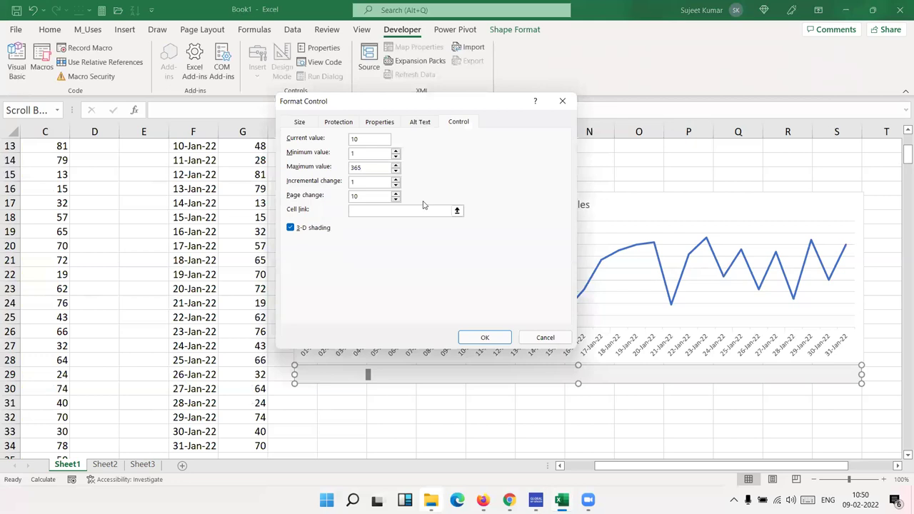
left_click(422, 209)
scroll(252, 223, "up", 4)
left_click(209, 161)
left_click(486, 338)
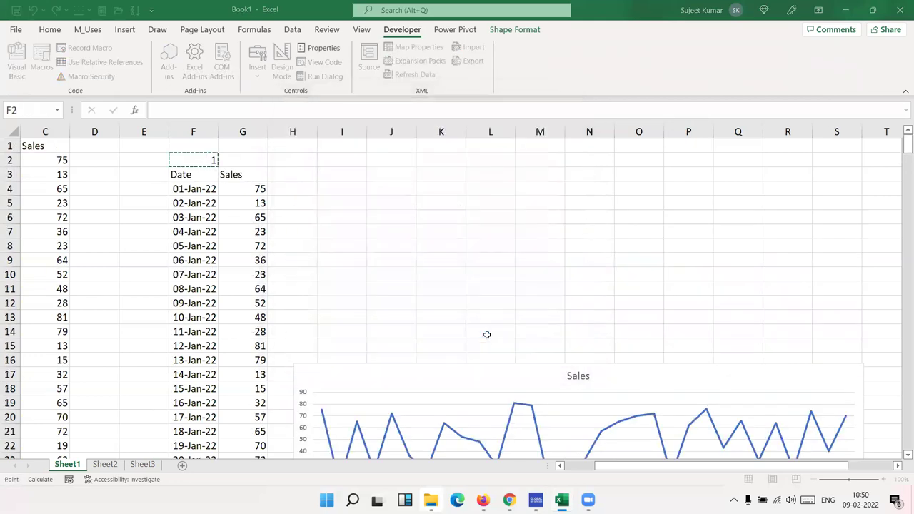
scroll(514, 306, "down", 4)
scroll(516, 289, "down", 2)
left_click(536, 317)
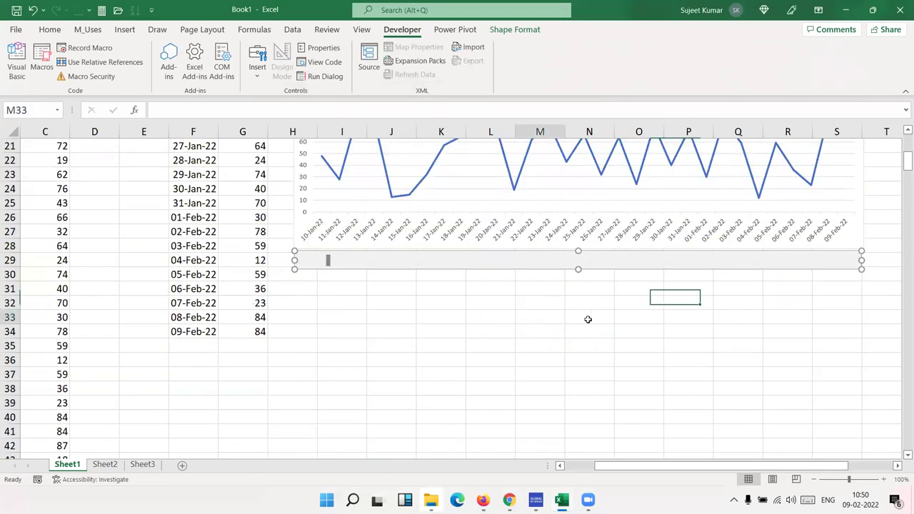
scroll(624, 322, "up", 7)
scroll(624, 322, "down", 2)
scroll(714, 285, "down", 4)
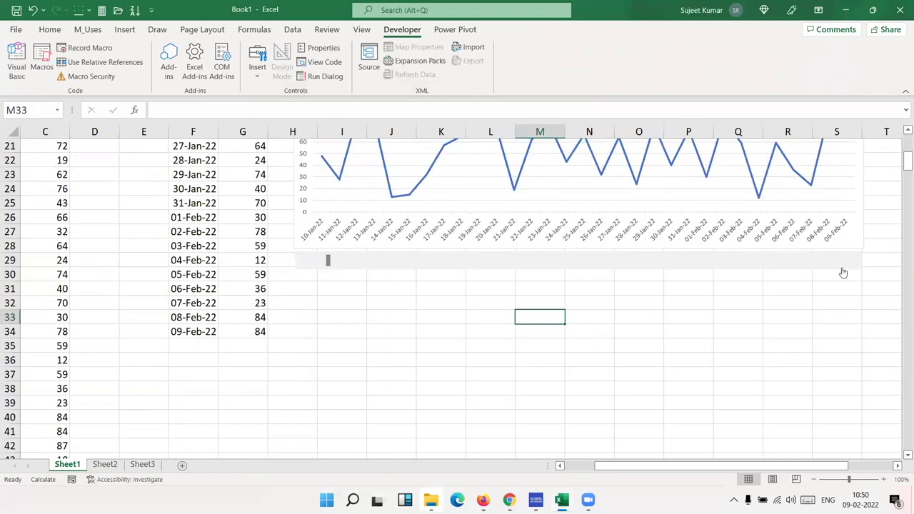
left_click(846, 269)
left_click(854, 266)
left_click(854, 267)
double_click(854, 266)
scroll(411, 276, "up", 2)
scroll(812, 346, "up", 1)
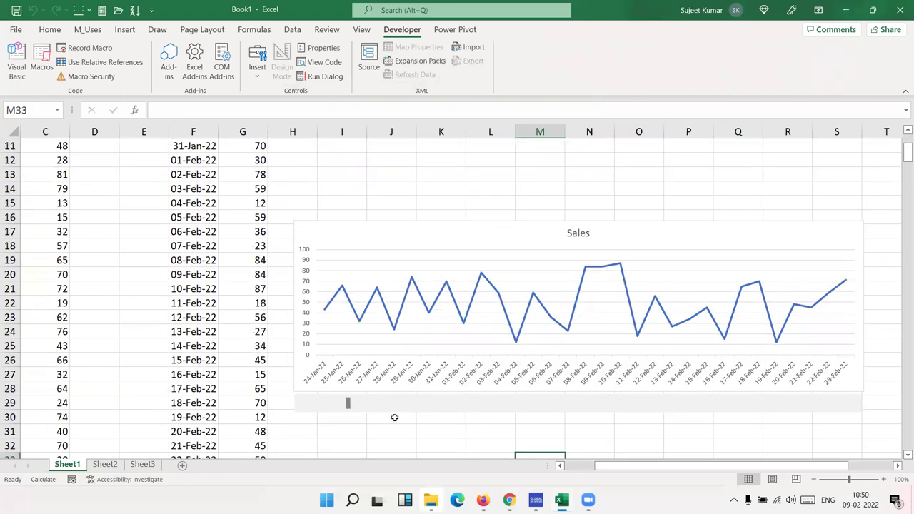
mouse_move(348, 403)
left_mouse_down()
mouse_move(357, 411)
mouse_move(407, 408)
mouse_move(292, 404)
left_mouse_up()
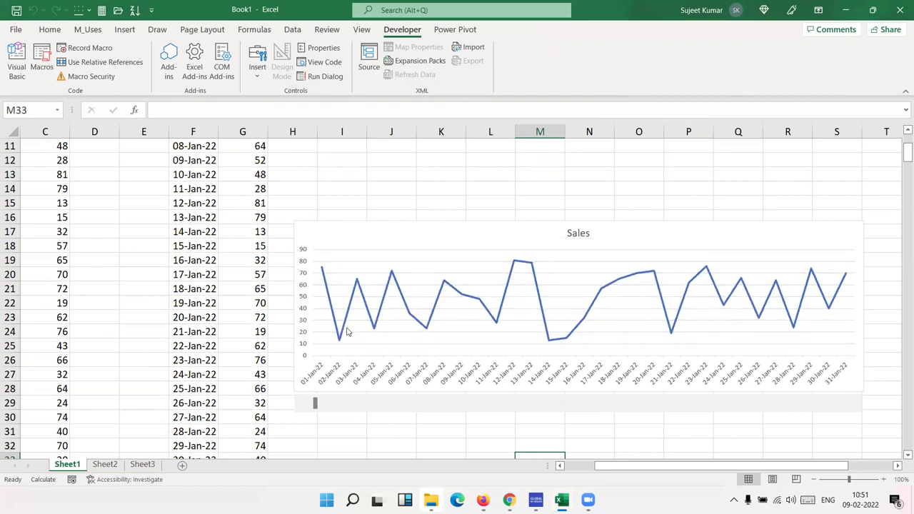
scroll(347, 328, "up", 4)
scroll(357, 357, "down", 4)
left_click(378, 431)
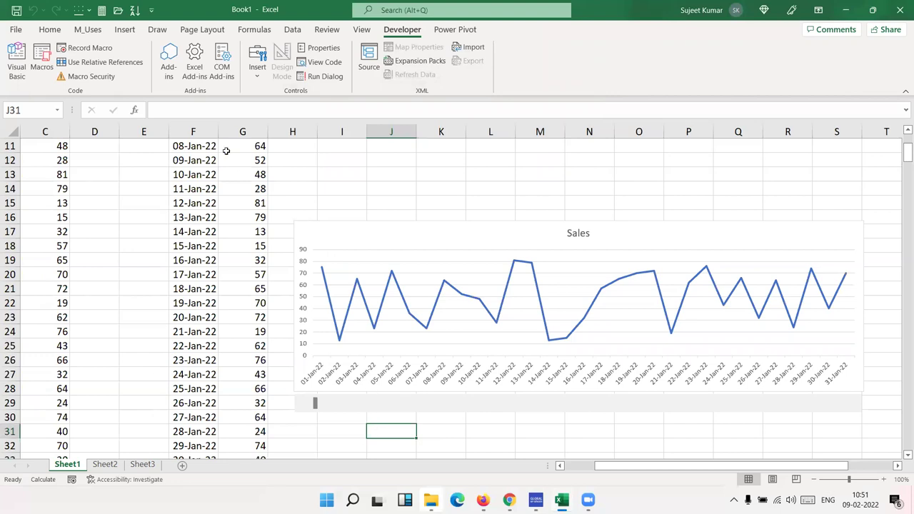
left_click(257, 60)
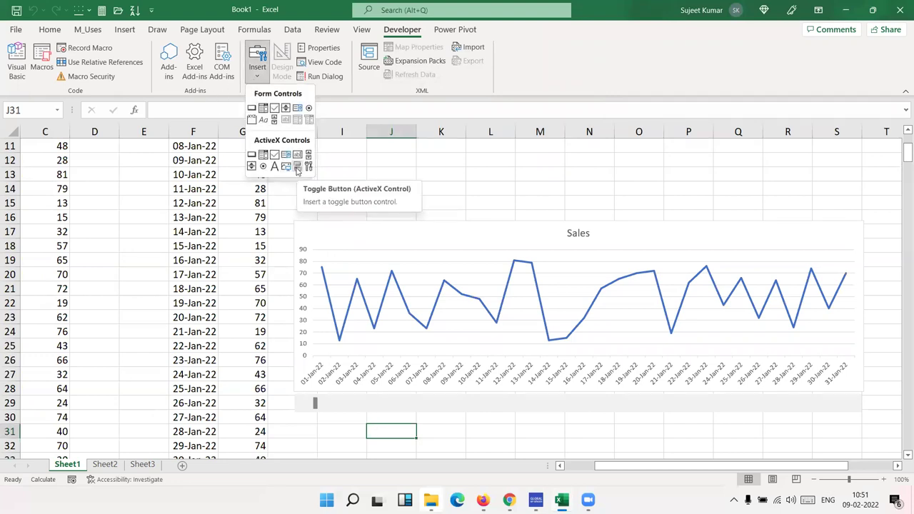
Step: Draw an ActiveX toggle button below the scroll bar
left_click(297, 170)
scroll(373, 226, "down", 3)
scroll(498, 267, "down", 4)
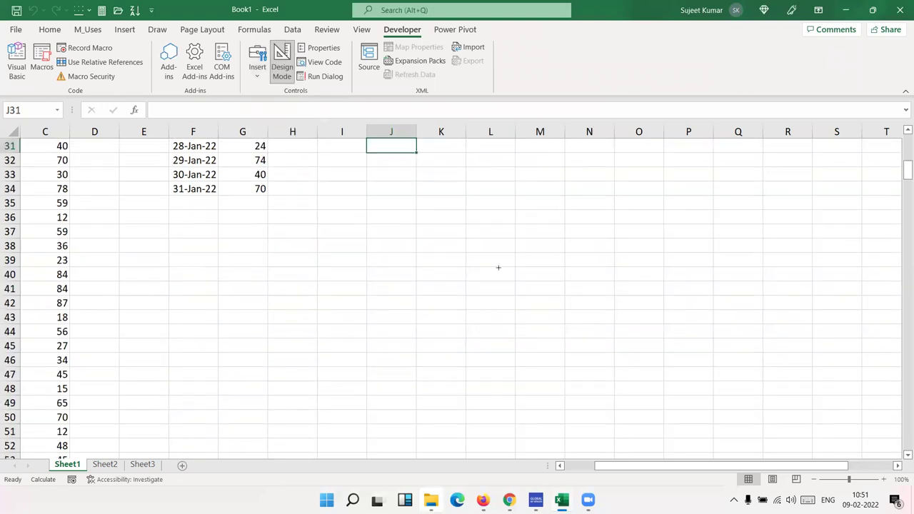
scroll(361, 293, "up", 3)
left_click_drag(334, 289, 428, 312)
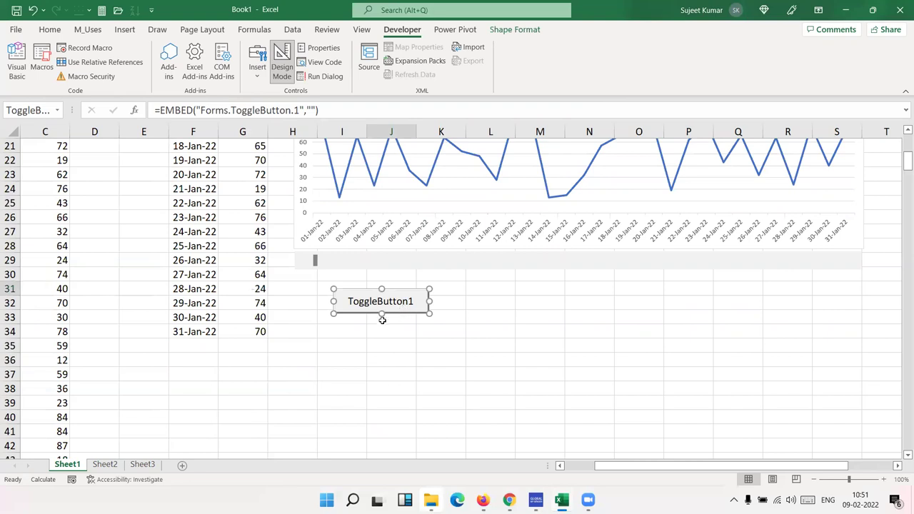
Step: Change the toggle button's caption from ToggleButton1 to Play
right_click(373, 301)
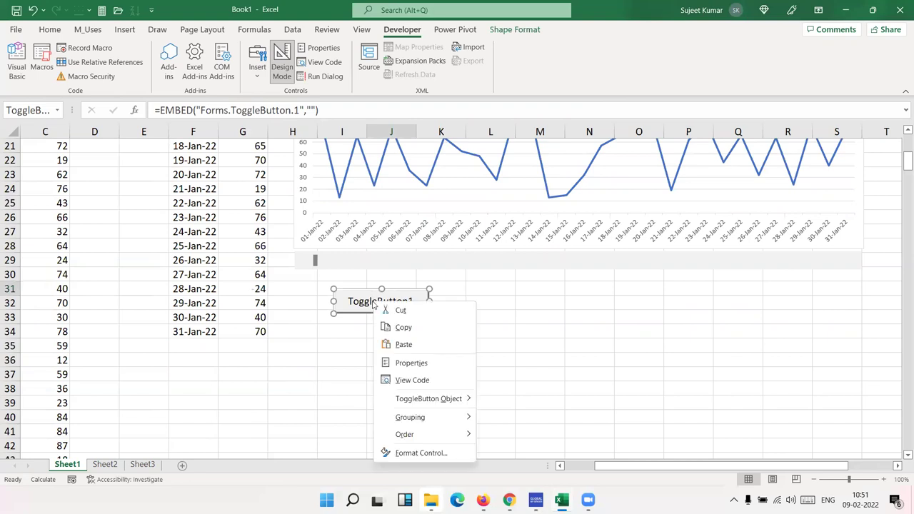
mouse_move(427, 398)
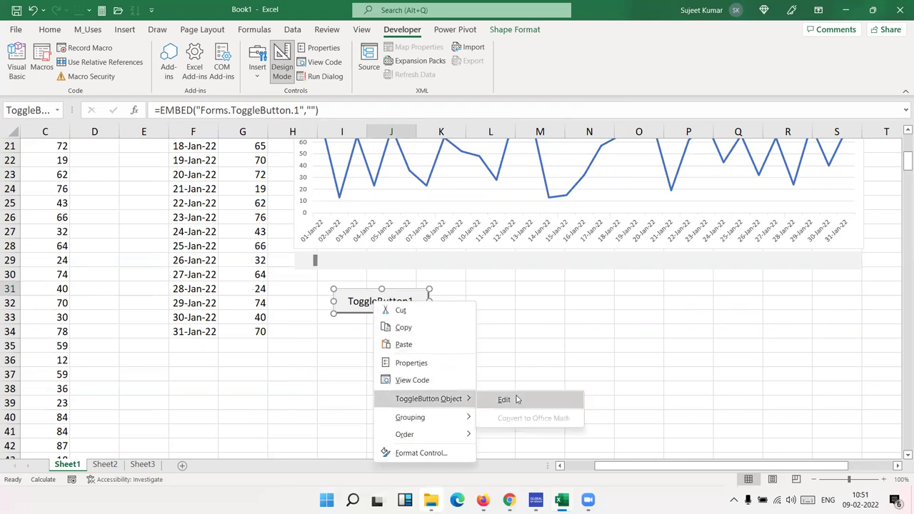
left_click(516, 399)
key("BackSpace")
key("BackSpace")
key("BackSpace")
key("BackSpace")
key("BackSpace")
key("BackSpace")
key("BackSpace")
type("ay")
left_click(528, 357)
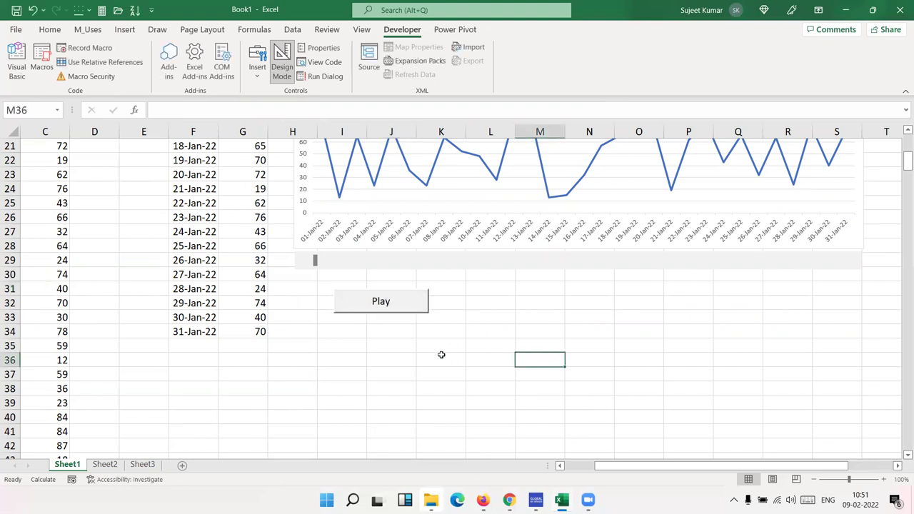
Step: Open the Play button's empty ToggleButton1_Click procedure in the VBA editor
scroll(351, 357, "up", 2)
scroll(353, 357, "up", 4)
scroll(357, 357, "down", 10)
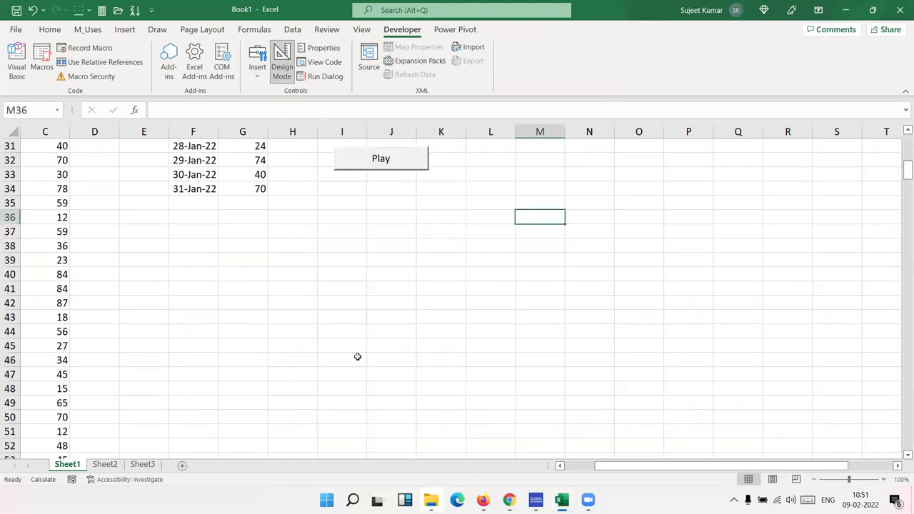
left_click(374, 169)
right_click(373, 170)
left_click(370, 162)
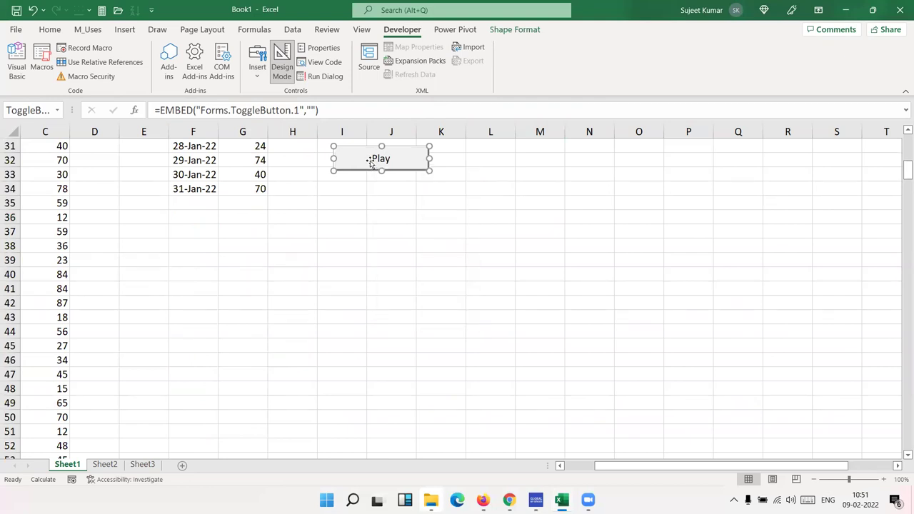
double_click(370, 163)
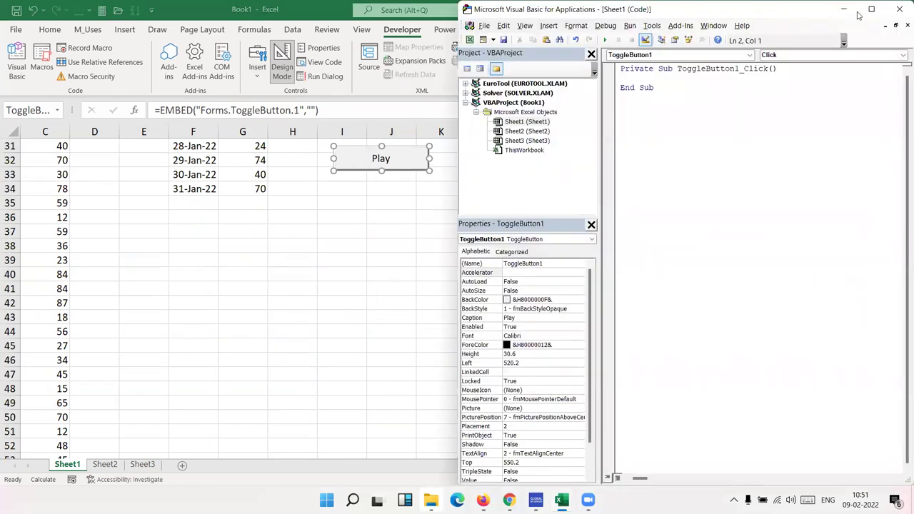
Step: After checking F2, write t = Me.ToggleButton1.Value in the click procedure
left_click(221, 207)
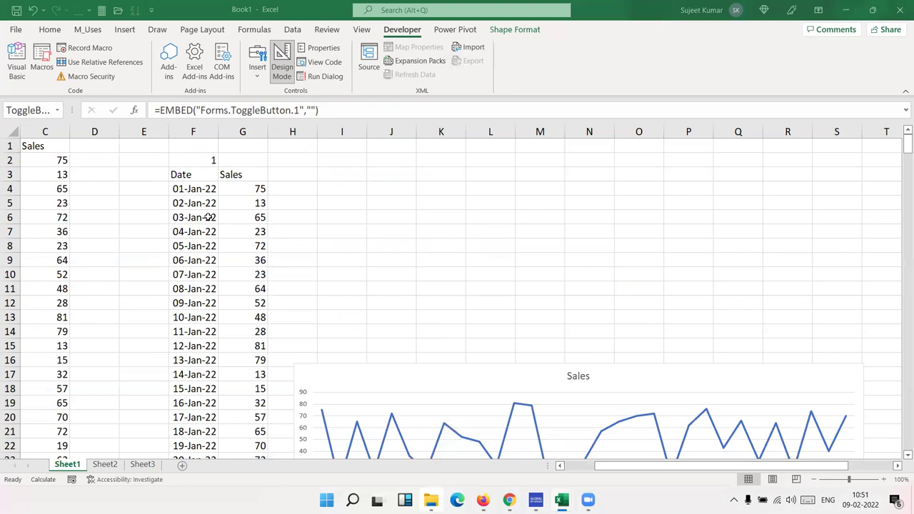
left_click(192, 159)
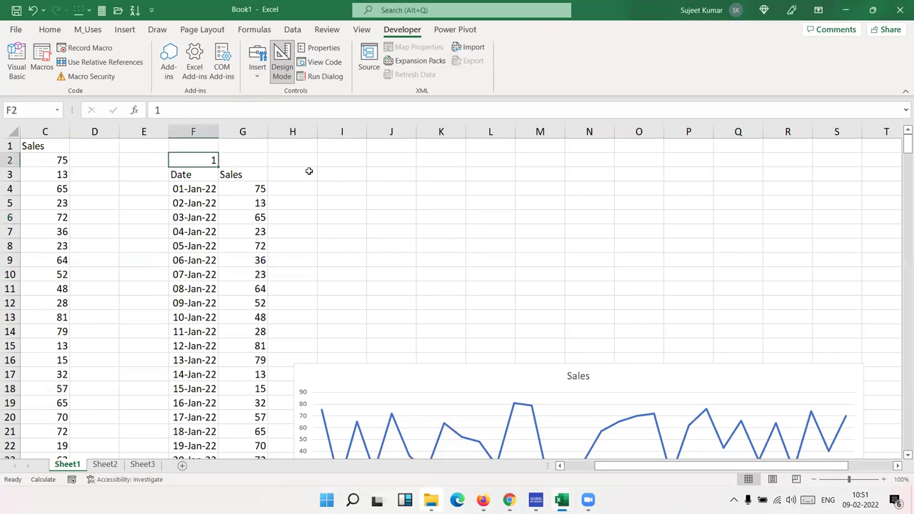
key("alt+F11")
key("Return")
key("Return")
type("t=me")
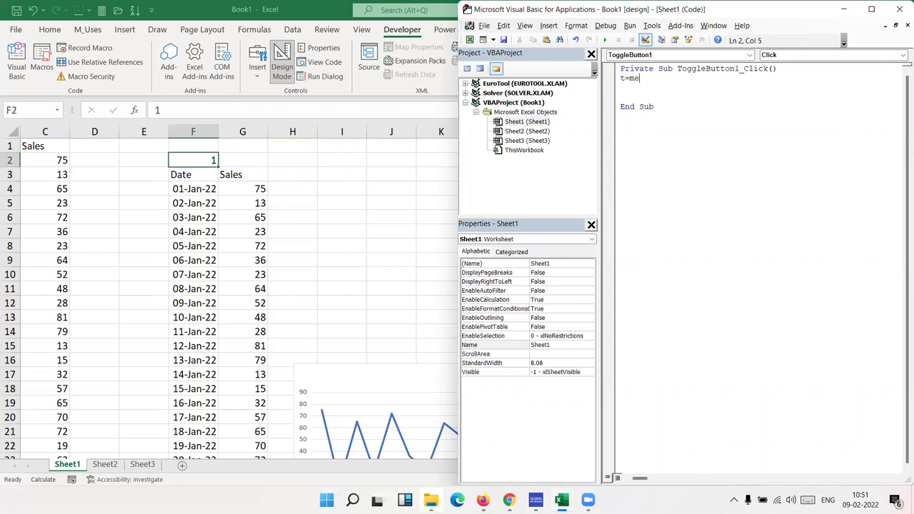
type(".to")
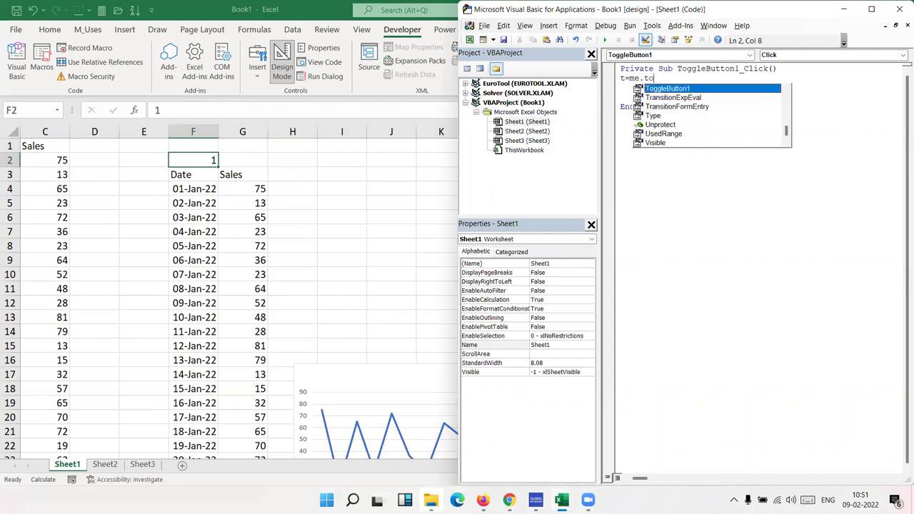
double_click(654, 89)
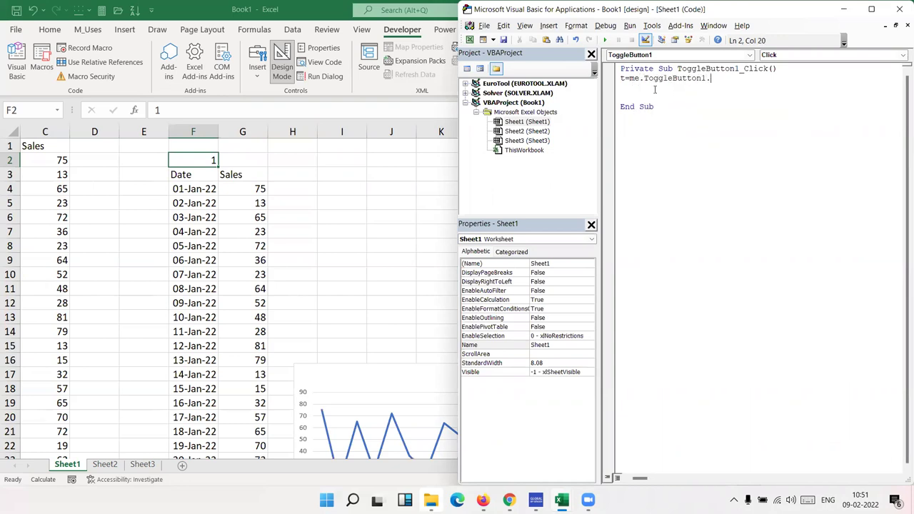
type("v")
key("Return")
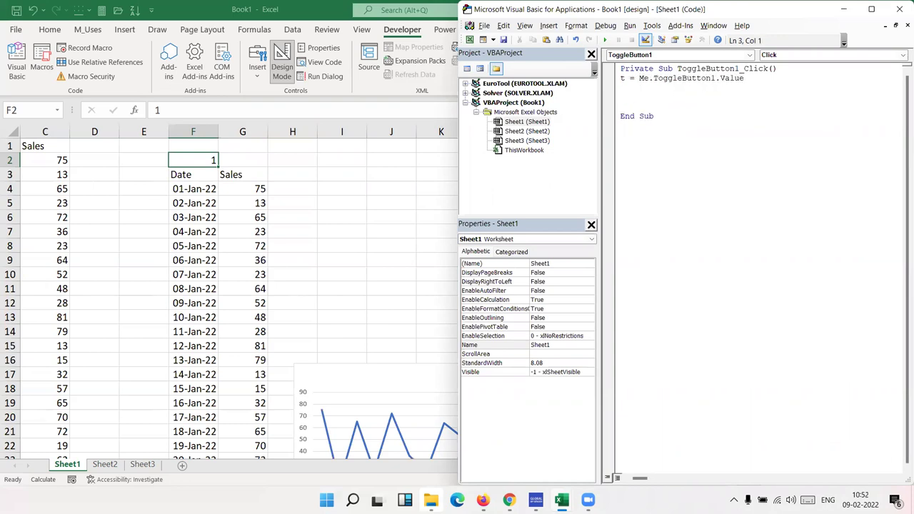
key("Return")
Step: Add If t Then with Me.ToggleButton1.Caption = "Stop" beneath it
type("then")
key("Return")
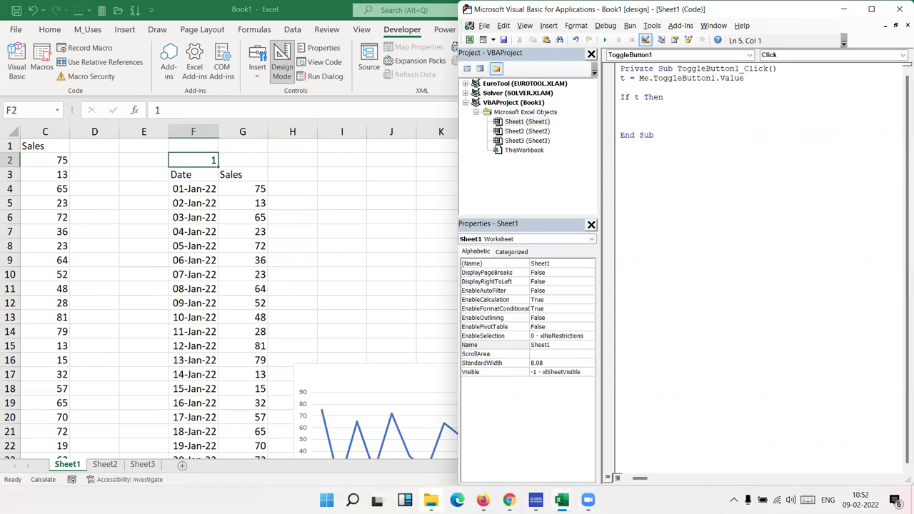
type("me.p")
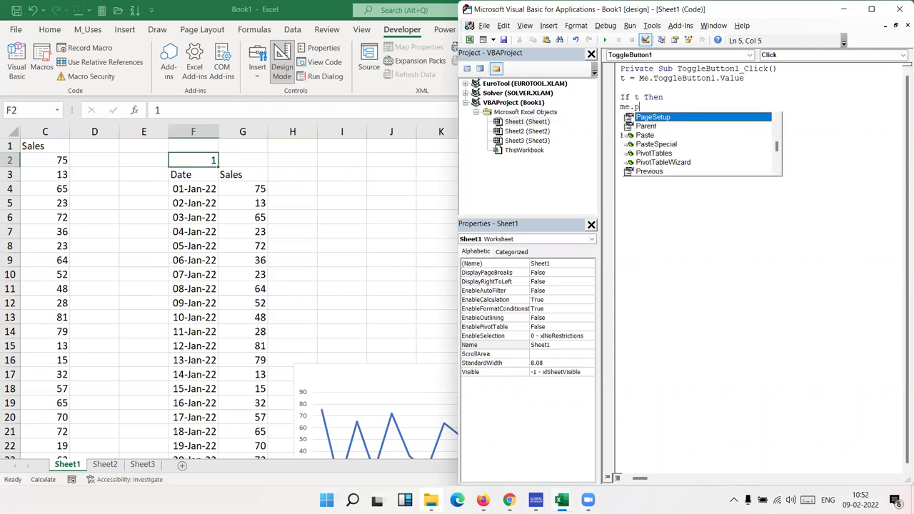
key("BackSpace")
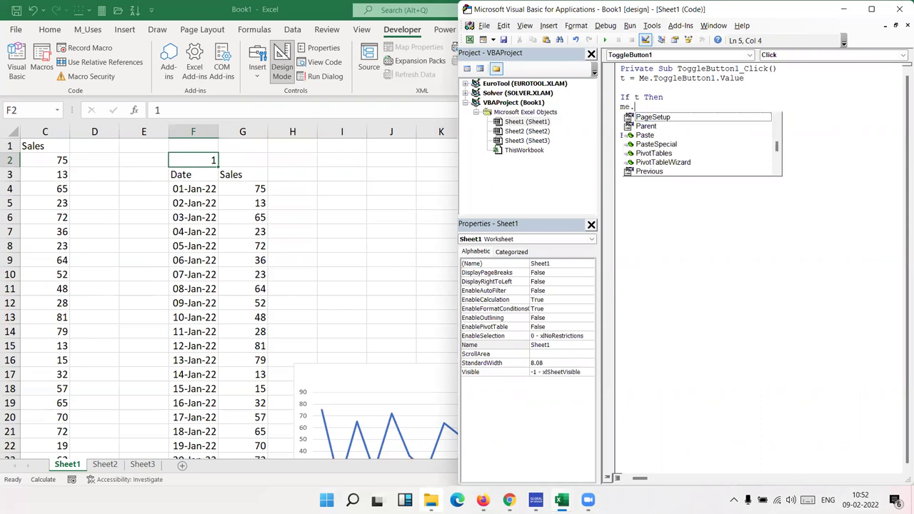
type("to")
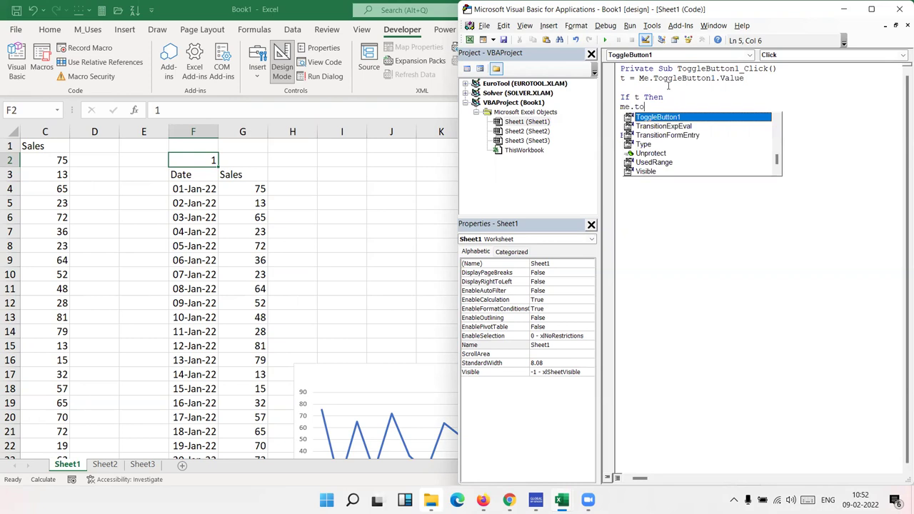
key("Tab")
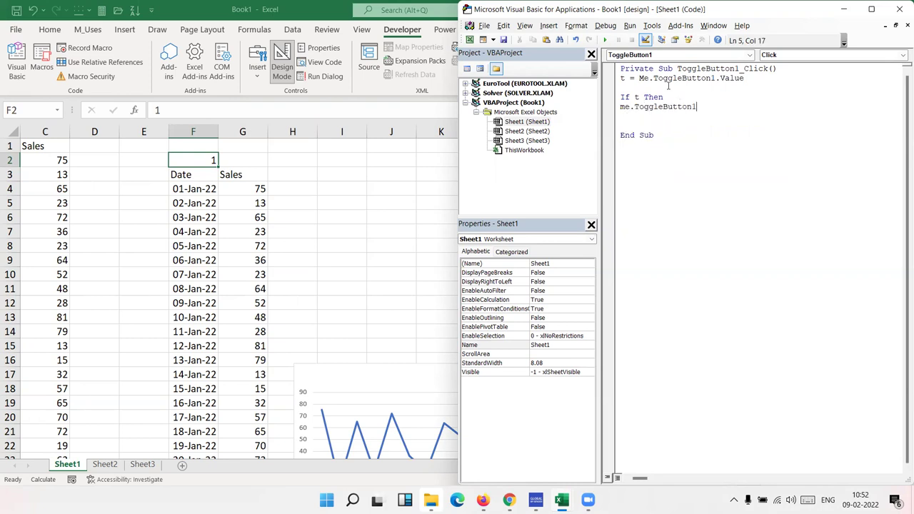
type(".")
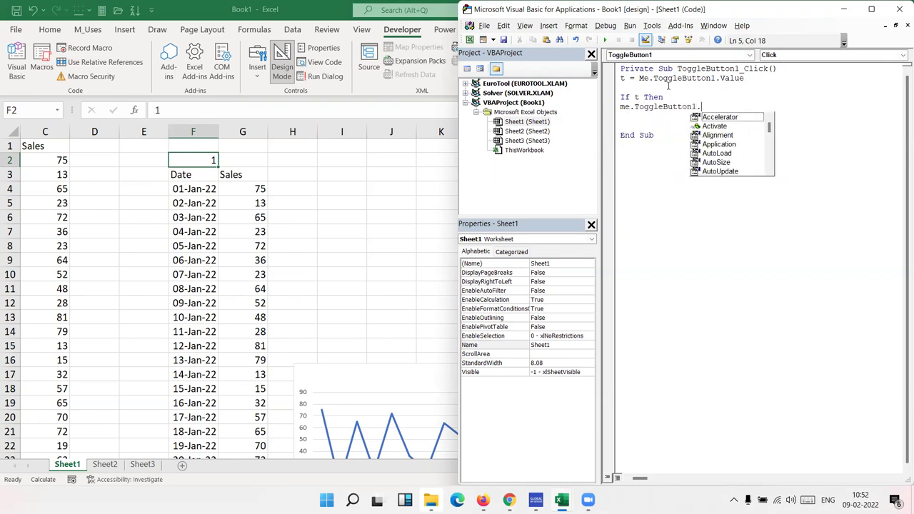
type("c")
type("=\"Stop")
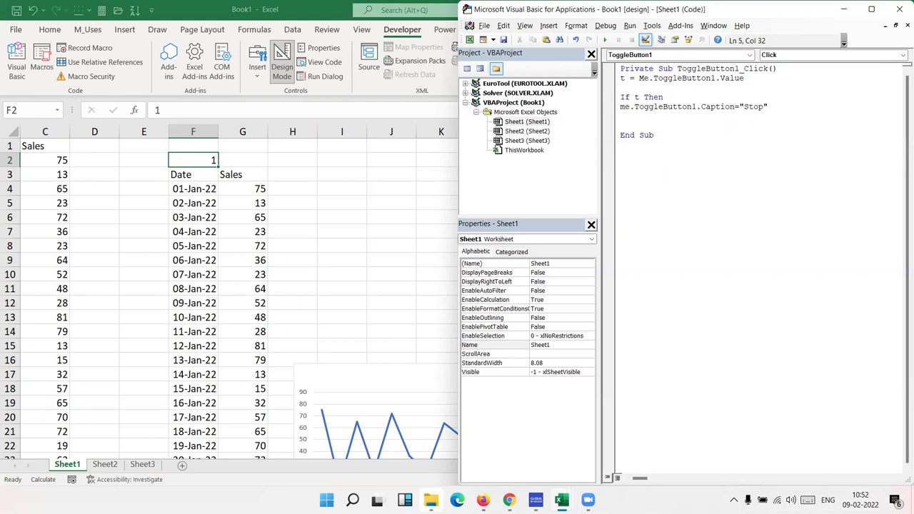
Step: Add an Else line below the Stop caption line, correcting the misspelled 'esle'
key("Return")
type("esle")
key("Return")
key("Up")
key("BackSpace")
key("BackSpace")
key("BackSpace")
key("BackSpace")
type("else")
key("Return")
Step: Copy the caption line under Else, change its caption to "Start", and close with End
key("Up")
key("Up")
key("shift+Down")
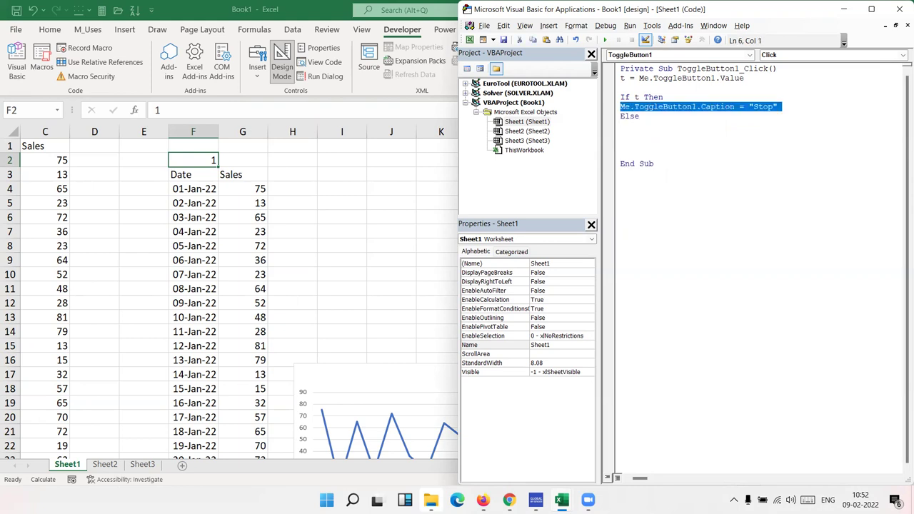
key("ctrl+c")
key("Down")
key("ctrl+v")
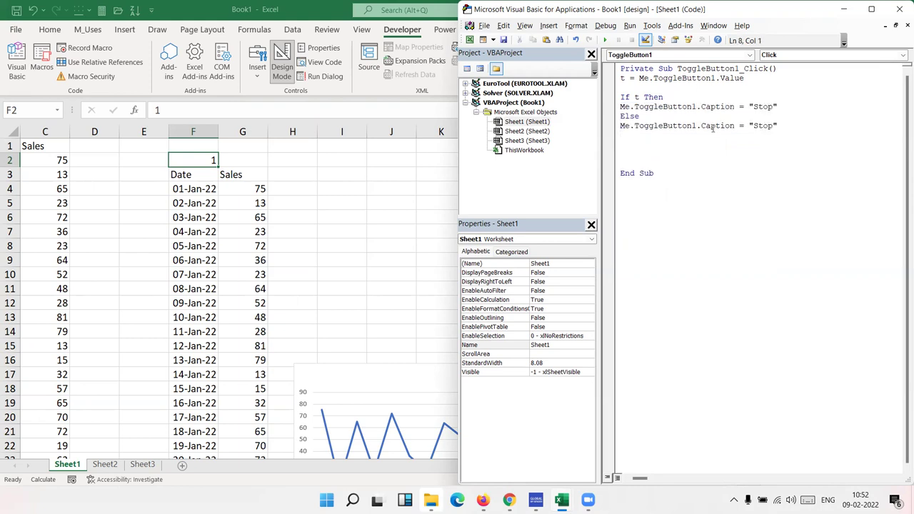
left_click(754, 127)
key("Right")
key("Delete")
key("Delete")
type("art")
left_click(657, 137)
type("end")
key("Return")
key("Return")
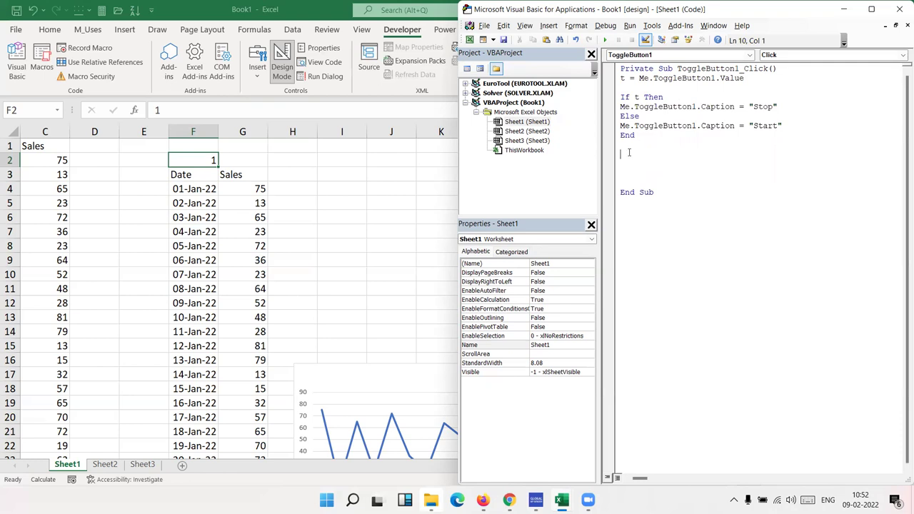
Step: Write a For i loop from Range("F2").Value to 365-31 with Range("F2").Value = i and Next i
type("for i = ")
type("range")
type("(\"")
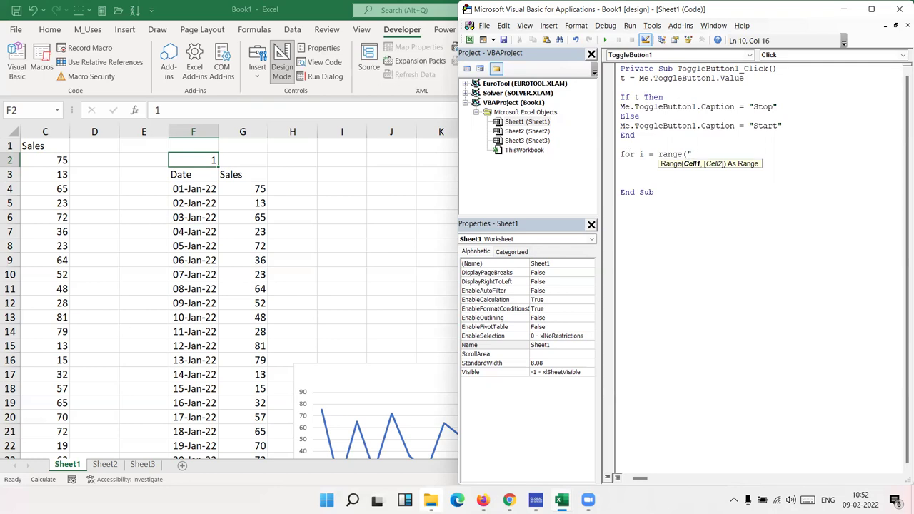
type("A")
key("BackSpace")
type("F2")
type("\").Val")
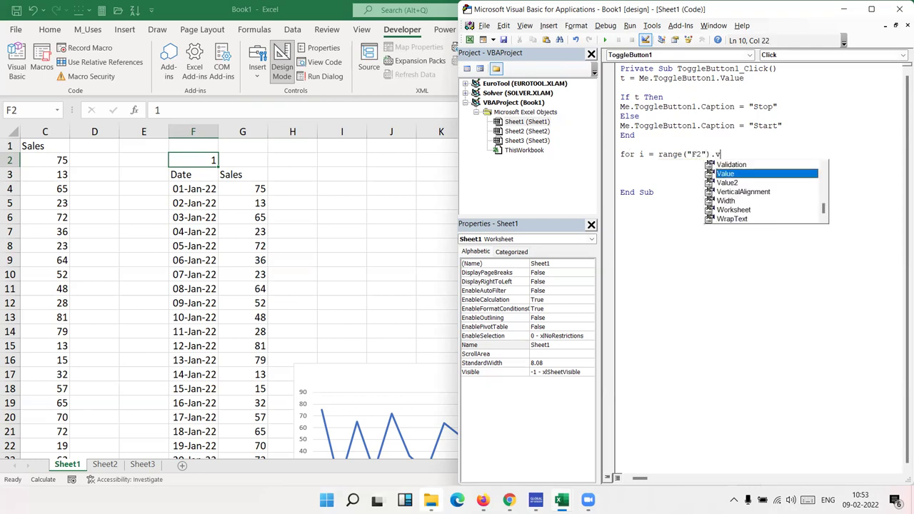
key("Tab")
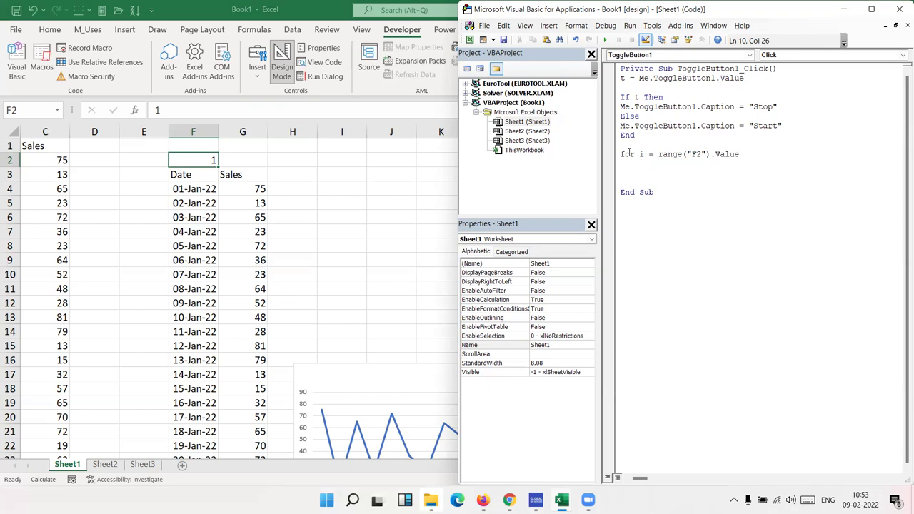
type("to")
type("365-31")
left_click(759, 153)
type("(\"F2\"")
type(")")
key("Return")
key("Return")
key("Return")
key("Return")
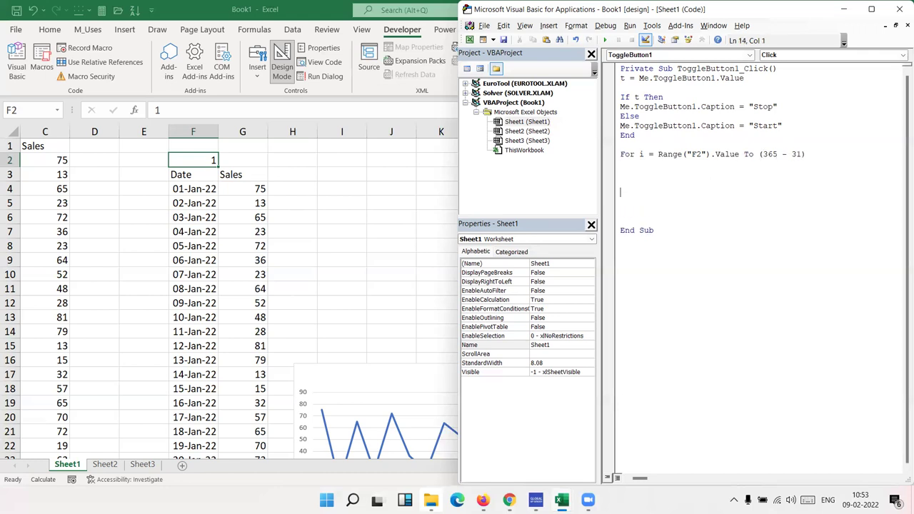
type("next")
type(" i")
key("Return")
type("range(\"F2\").Value = i")
Step: Add a DoEvents statement at the loop's start, fixing the misspelled 'do event'
left_click(621, 164)
type("do ")
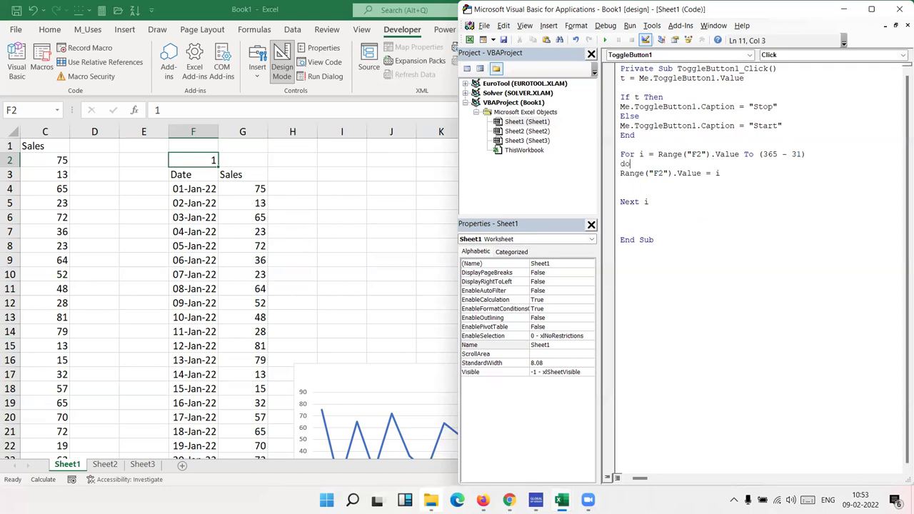
type("event")
left_click(546, 264)
key("Return")
key("BackSpace")
left_click(649, 163)
type("s")
key("Down")
Step: Paste several more DoEvents lines around the F2 update inside the loop
left_click(658, 164)
left_click_drag(658, 163, 619, 163)
key("ctrl+c")
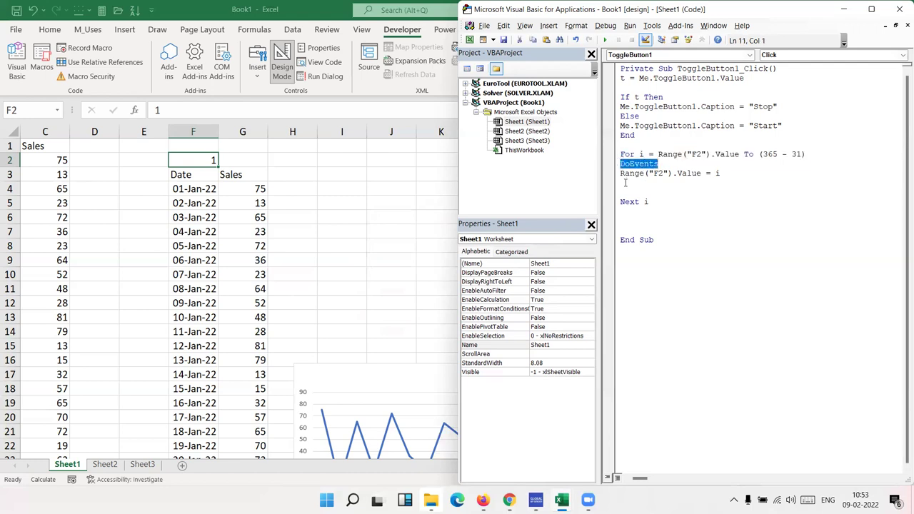
left_click(622, 183)
key("ctrl+v")
left_click(668, 166)
key("Return")
key("ctrl+v")
key("ctrl+v")
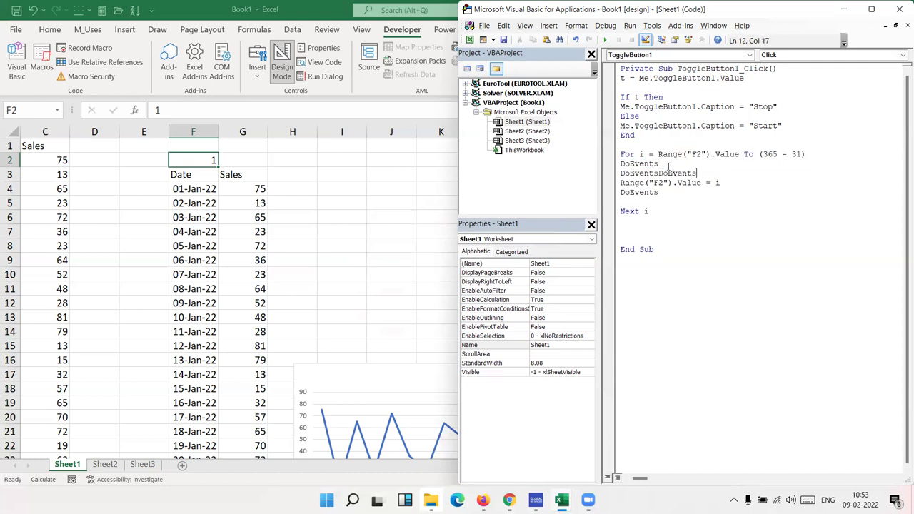
key("ctrl+z")
key("Return")
key("ctrl+v")
key("Return")
key("ctrl+v")
key("Return")
key("ctrl+v")
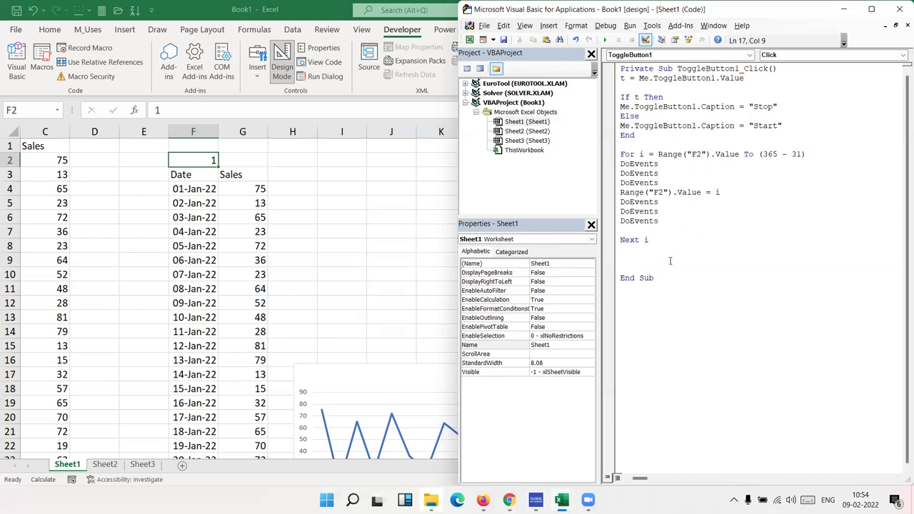
Step: Exit design mode and click the toggle button, which raises a compile error
left_click(402, 259)
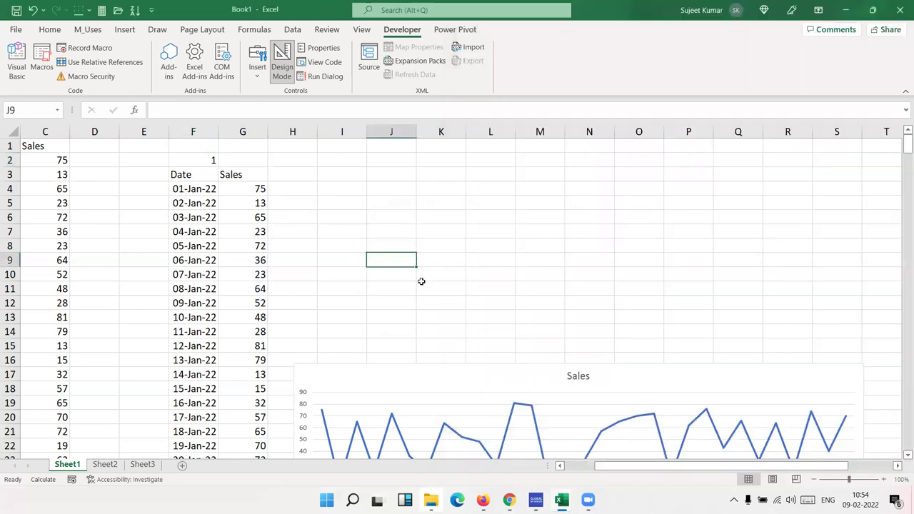
scroll(402, 276, "down", 3)
scroll(357, 174, "down", 4)
left_click(284, 78)
left_click(284, 78)
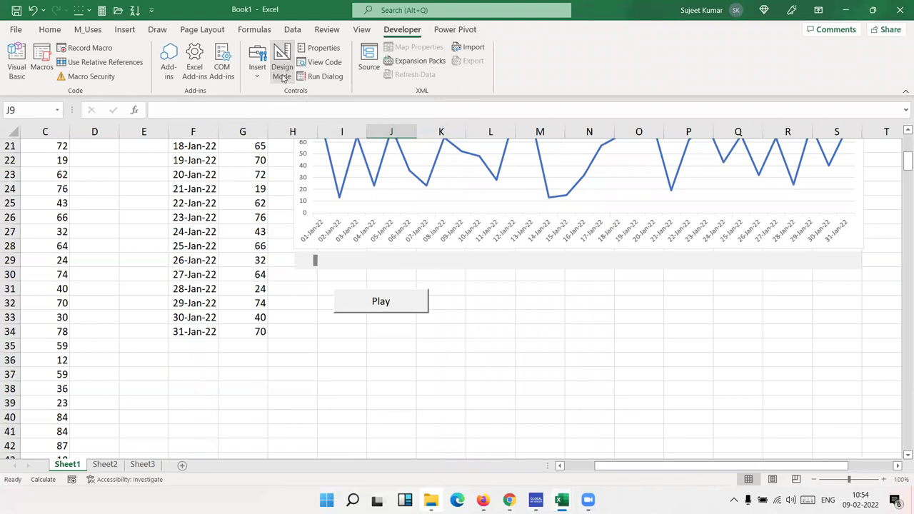
left_click(504, 332)
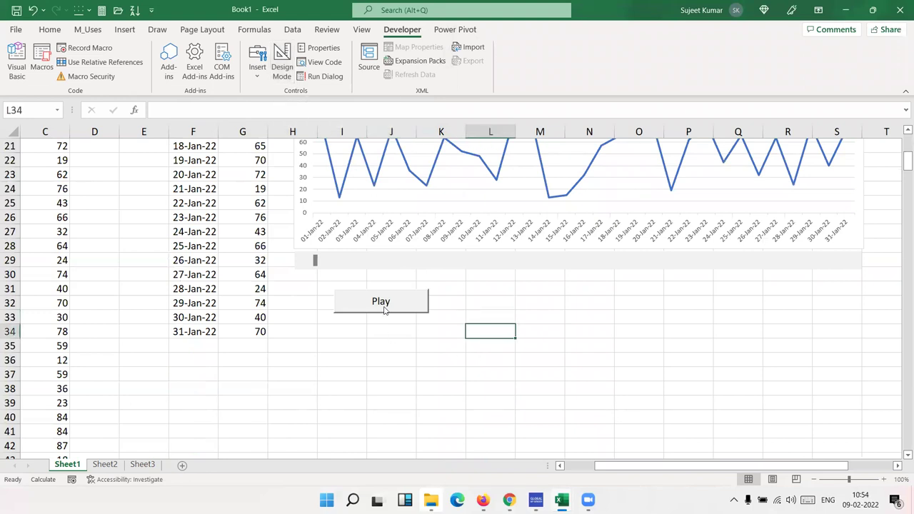
left_click(384, 309)
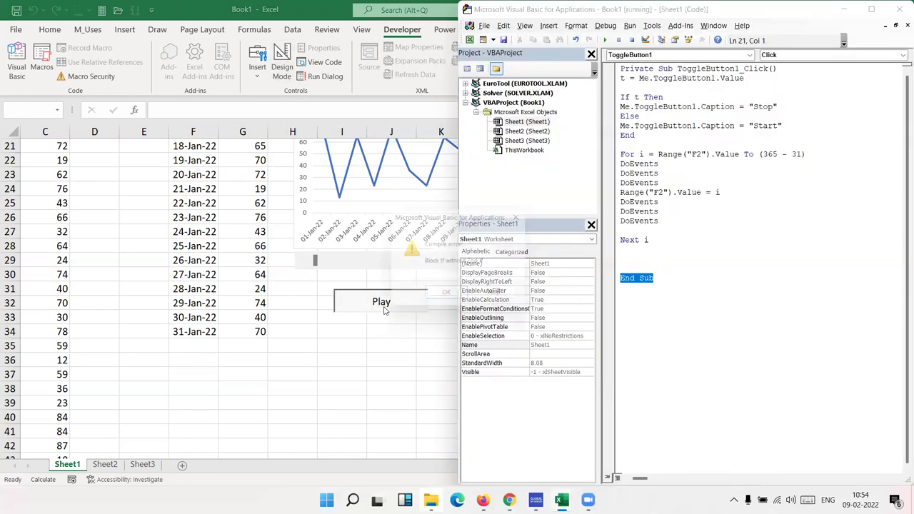
left_click(443, 297)
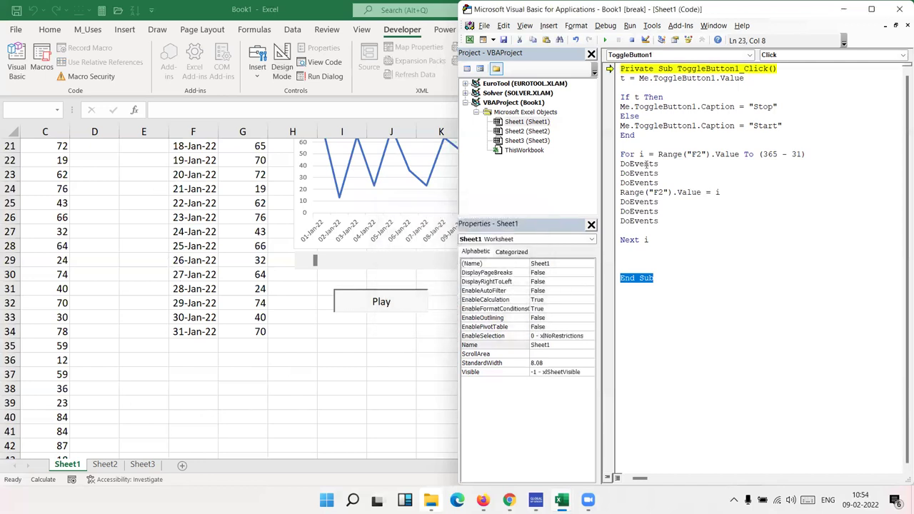
left_click(651, 239)
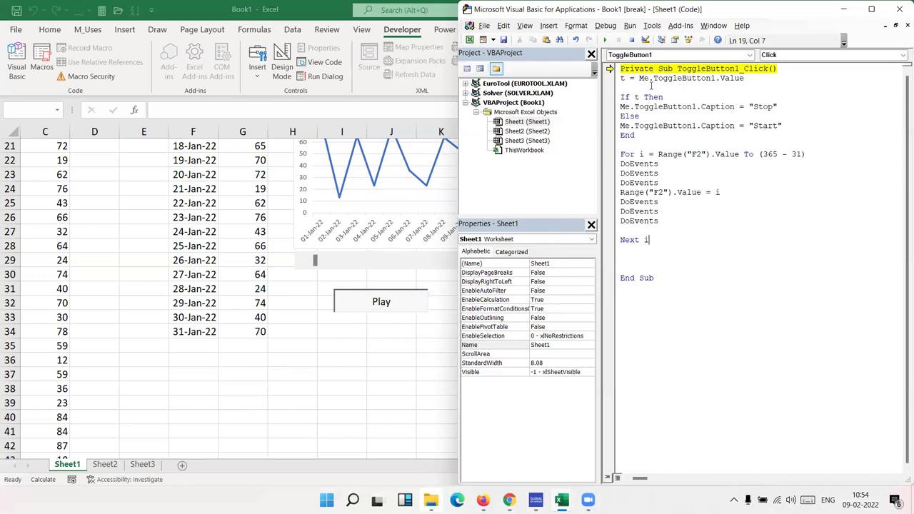
Step: Fix the compile error by completing End If on line 8, then reset the macro
left_click(607, 40)
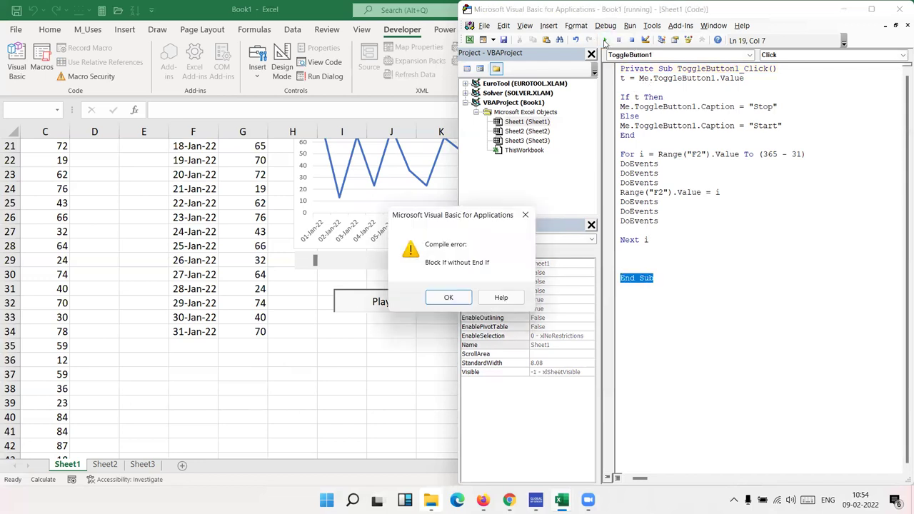
left_click(449, 299)
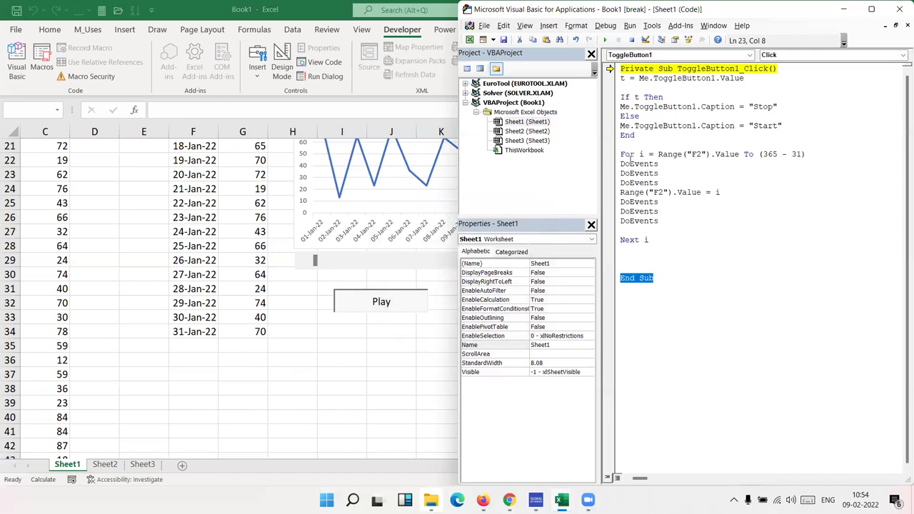
left_click(638, 135)
type("if")
left_click(659, 201)
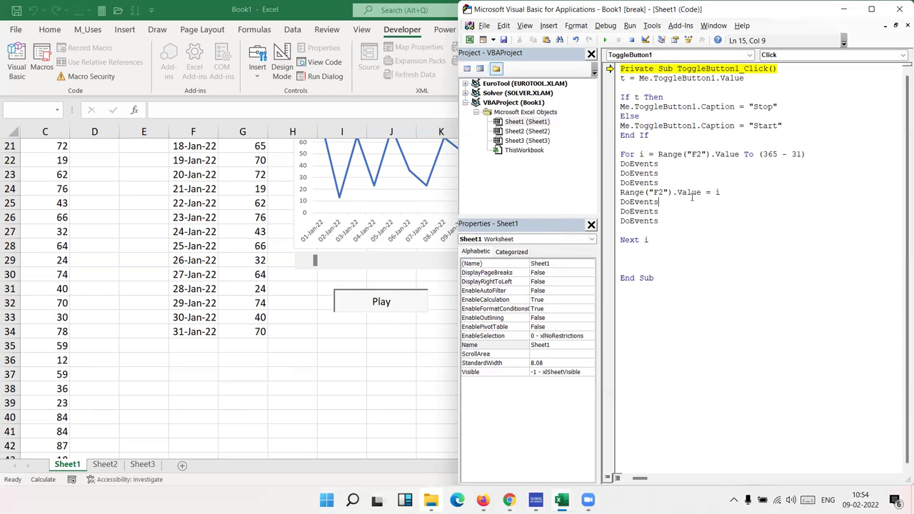
left_click(635, 41)
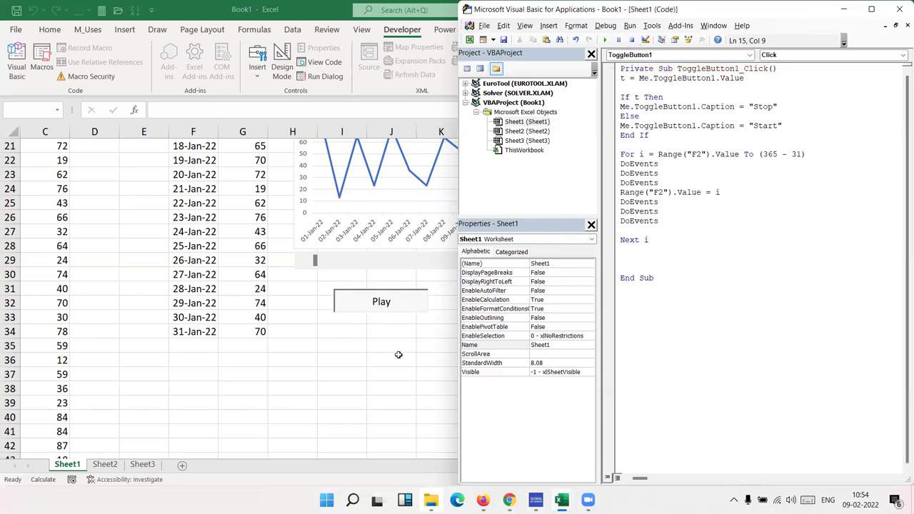
Step: Run the Sales chart animation with the toggle button, then stop it via Reset in the editor
left_click(398, 356)
left_click(382, 304)
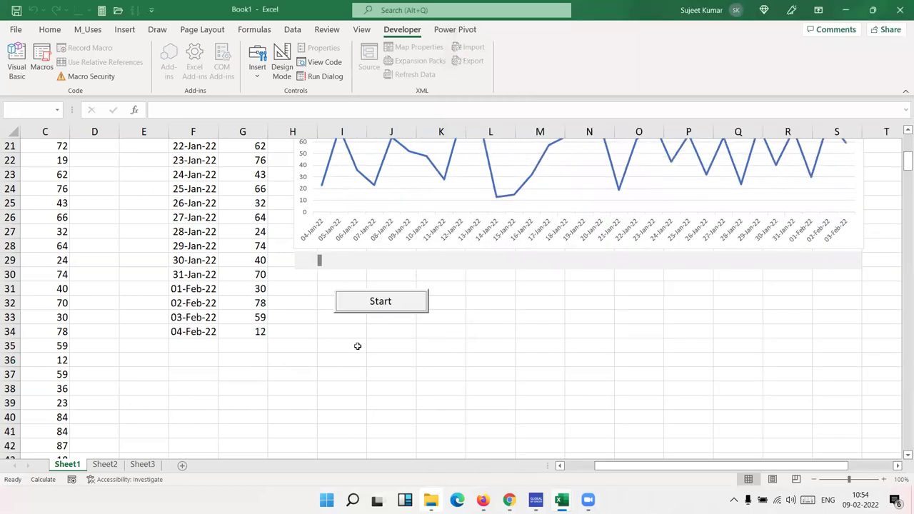
left_click(381, 304)
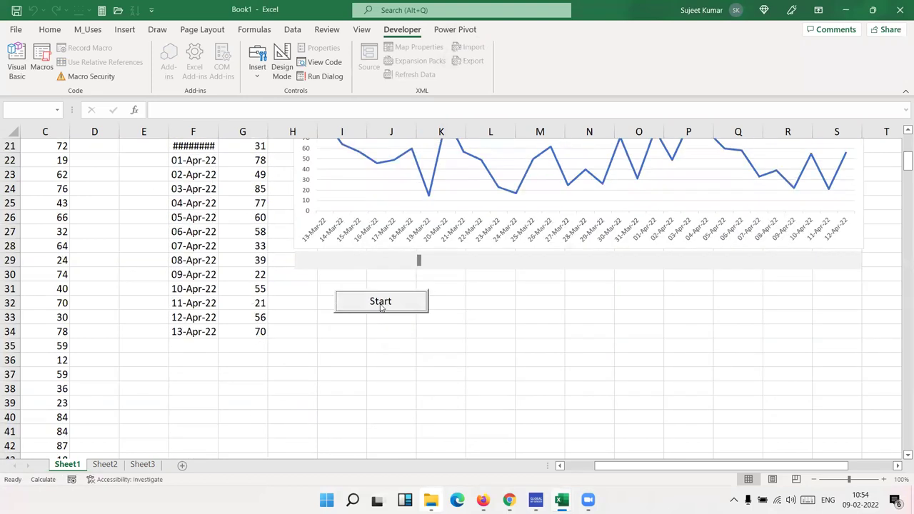
left_click(469, 332)
key("alt+F11")
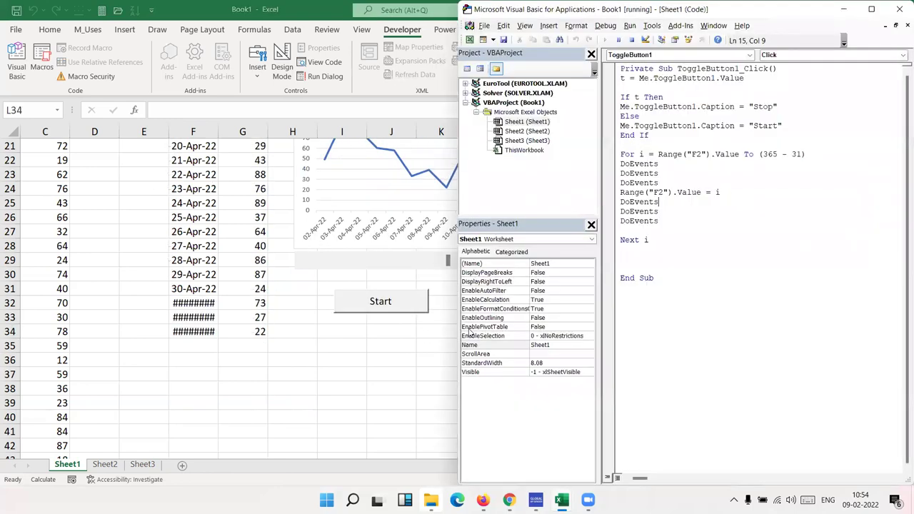
left_click(631, 40)
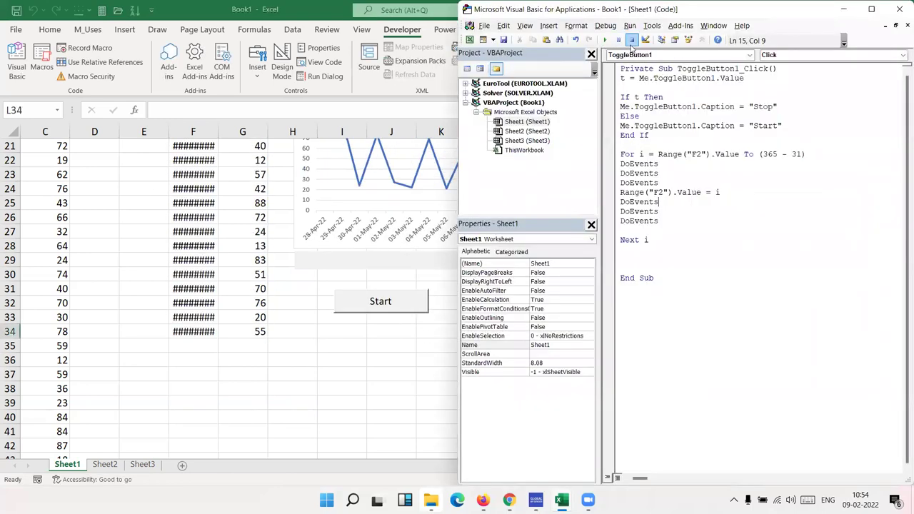
Step: Wrap the For loop in If t = False Then … End If
left_click(630, 144)
key("Return")
type("if")
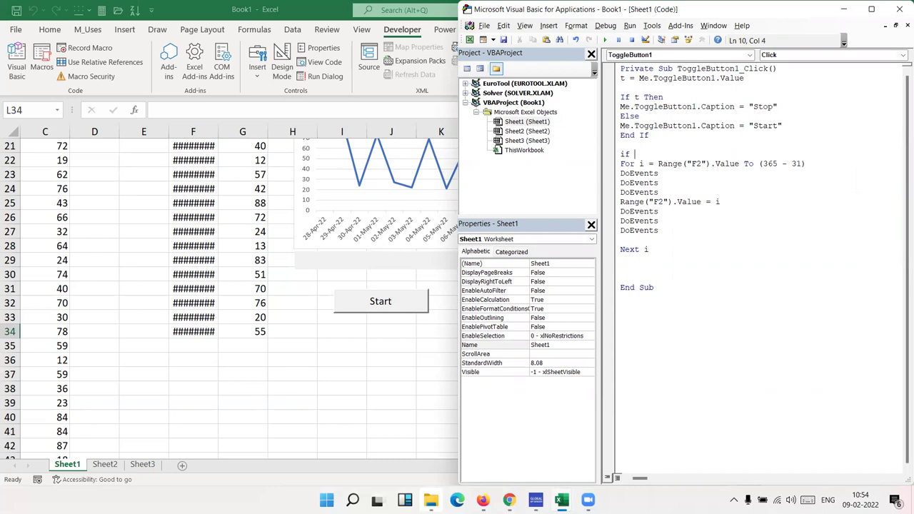
type("t=false then")
key("Down")
left_click(641, 259)
type("end if")
Step: Test the toggle button on the sheet, then stop the running macro in the editor
left_click(422, 384)
scroll(411, 384, "up", 3)
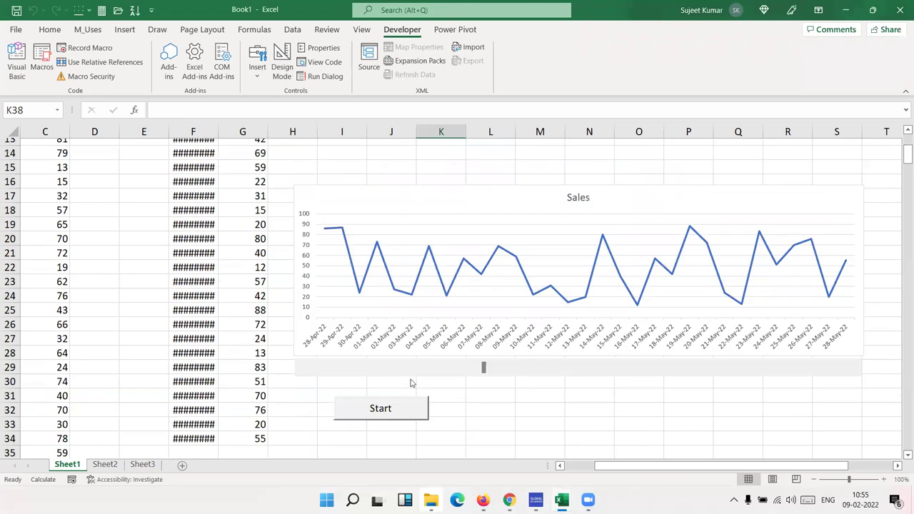
scroll(409, 381, "up", 4)
scroll(408, 378, "down", 3)
scroll(407, 374, "down", 3)
scroll(393, 321, "down", 1)
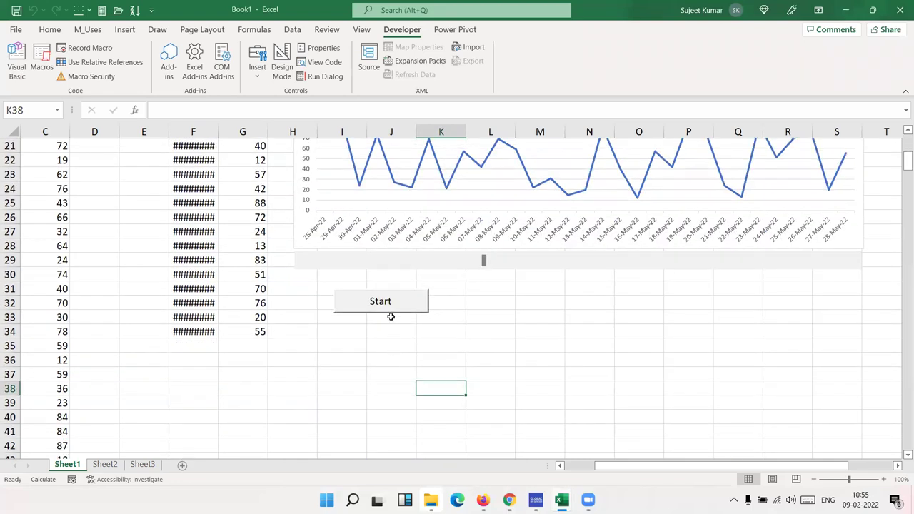
left_click(388, 304)
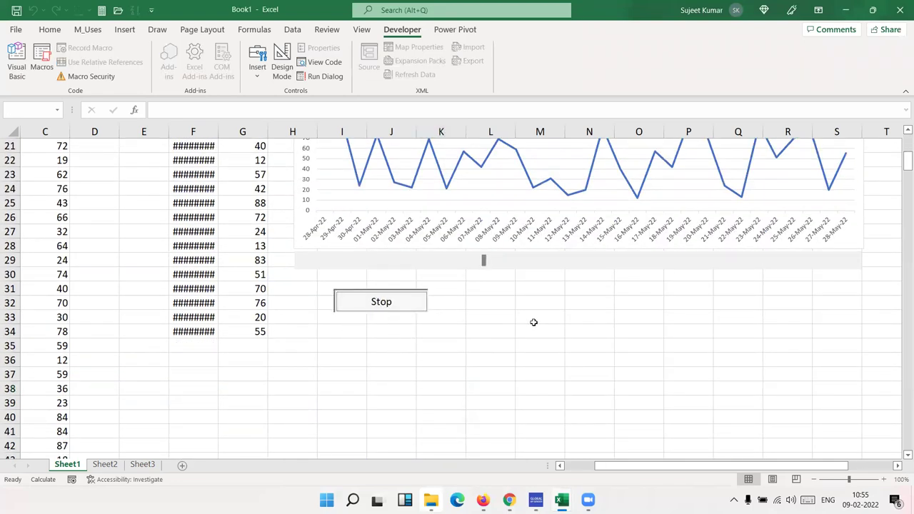
scroll(382, 292, "up", 3)
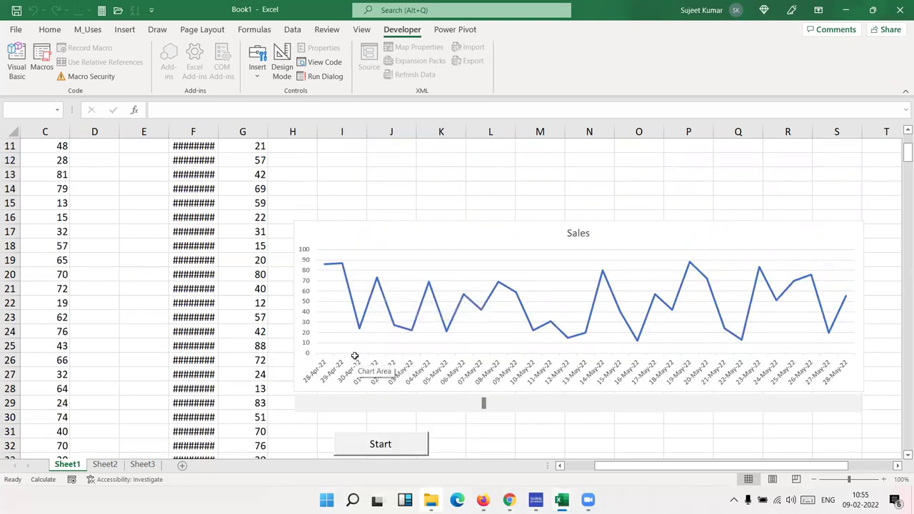
scroll(357, 357, "down", 3)
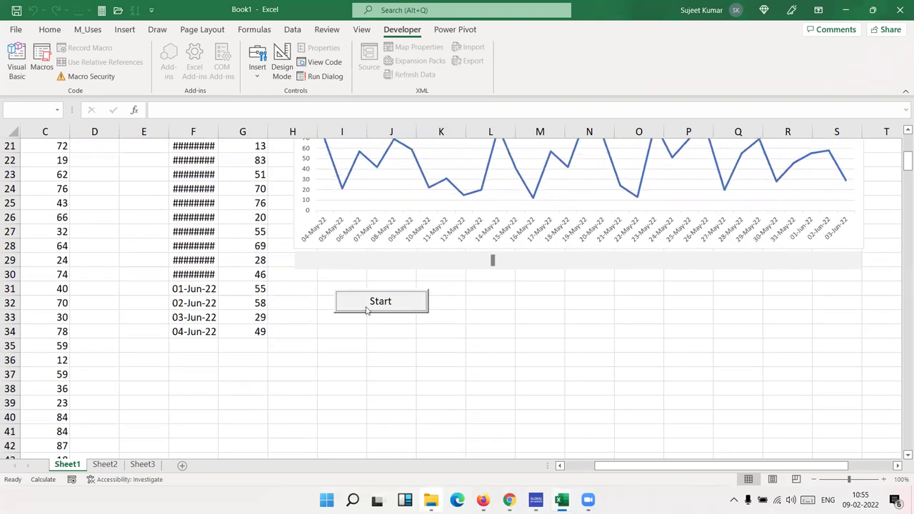
key("alt+F11")
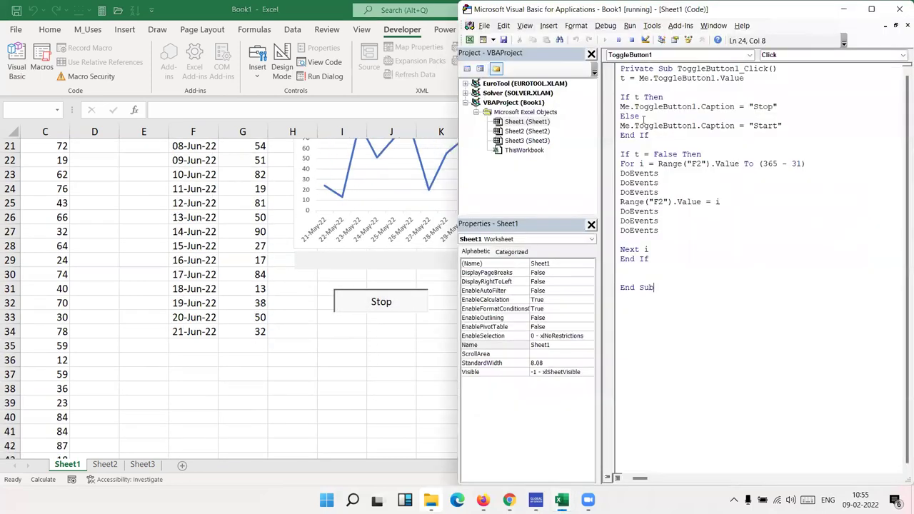
left_click(631, 40)
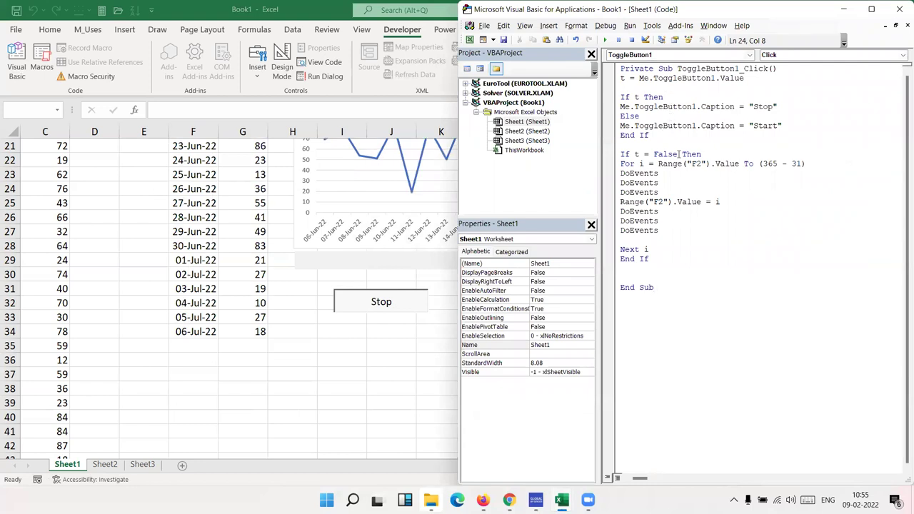
Step: Change the condition to If t = True Then and toggle the animation on again
double_click(669, 155)
type("true")
left_click(747, 171)
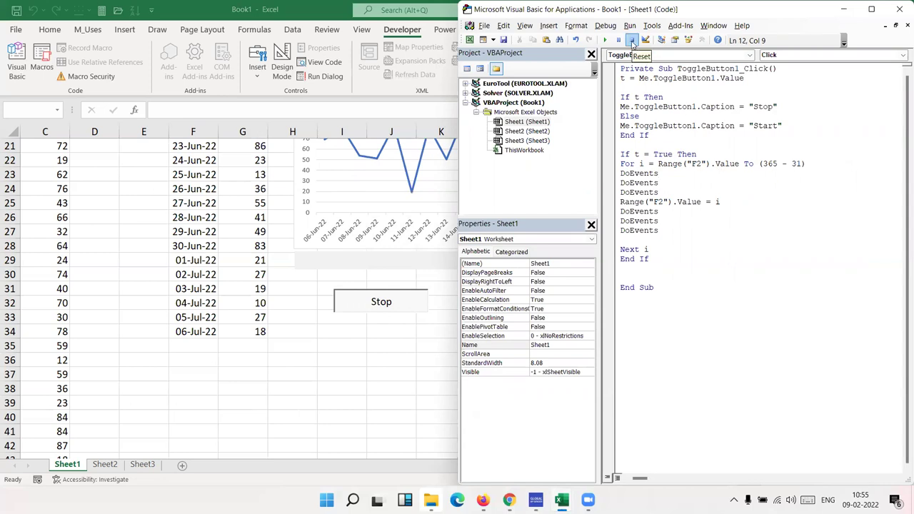
left_click(379, 300)
left_click(374, 312)
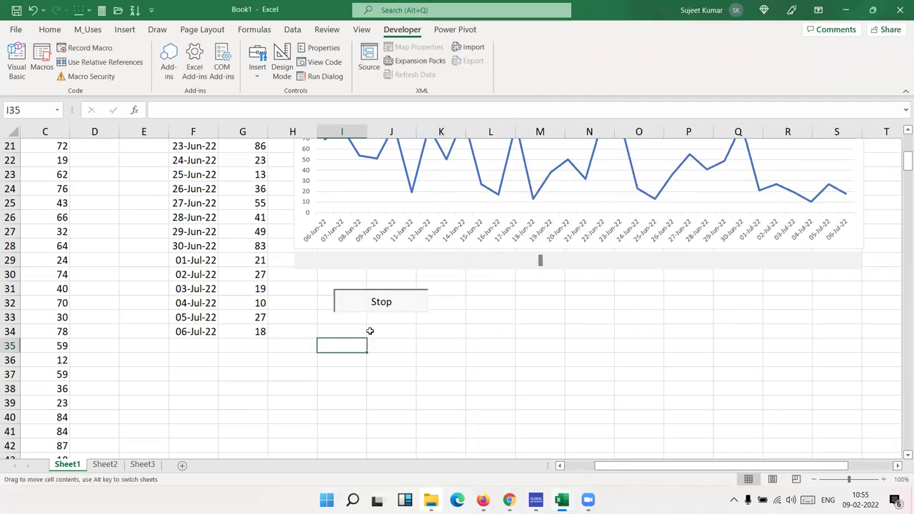
Step: Run the animation until the chart shows 30-Nov-22 to 30-Dec-22, then stop it
left_click(380, 310)
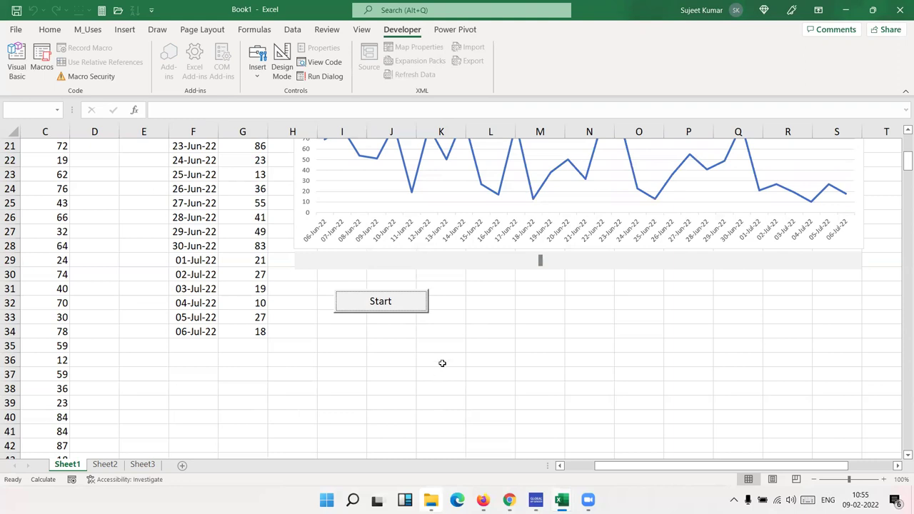
left_click(898, 465)
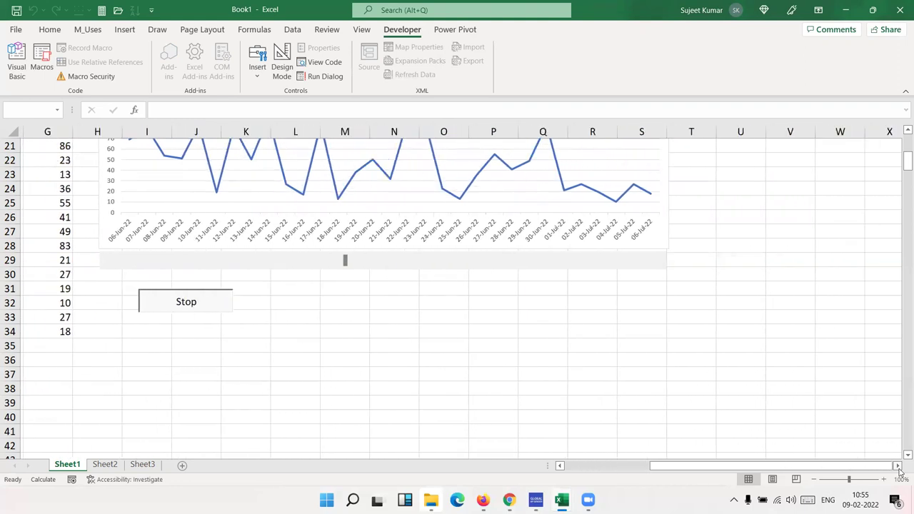
left_click(897, 465)
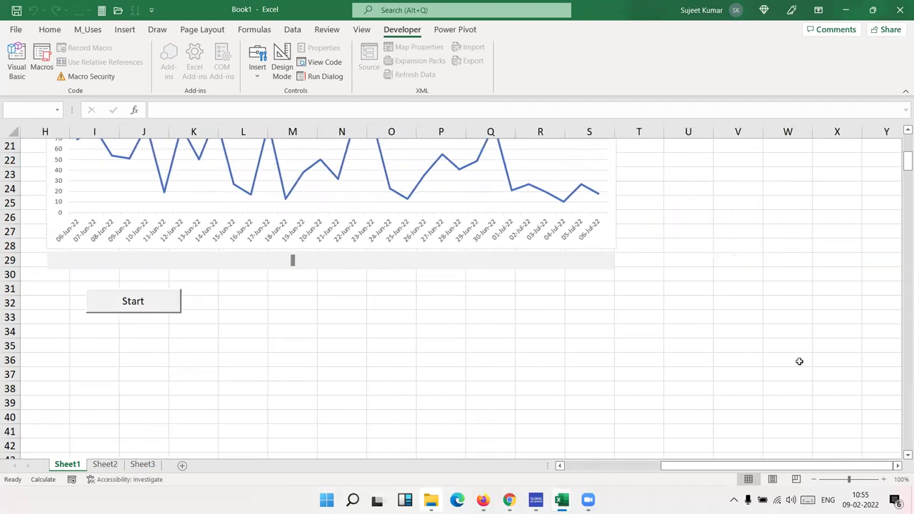
left_click(901, 133)
scroll(901, 132, "up", 2)
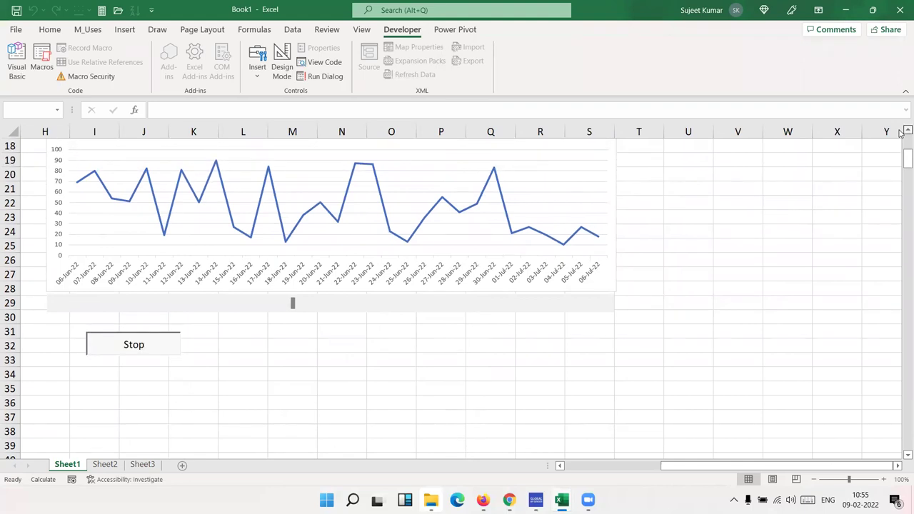
left_click(141, 364)
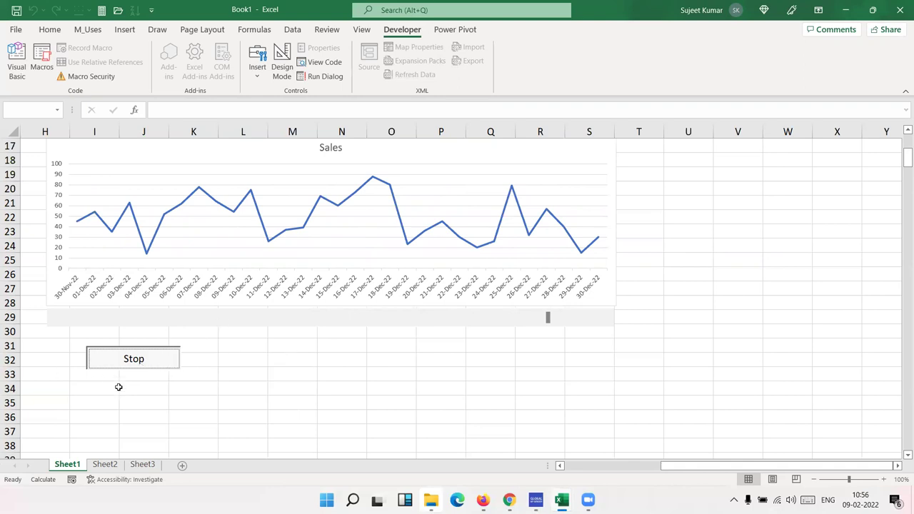
left_click(261, 364)
left_click(167, 365)
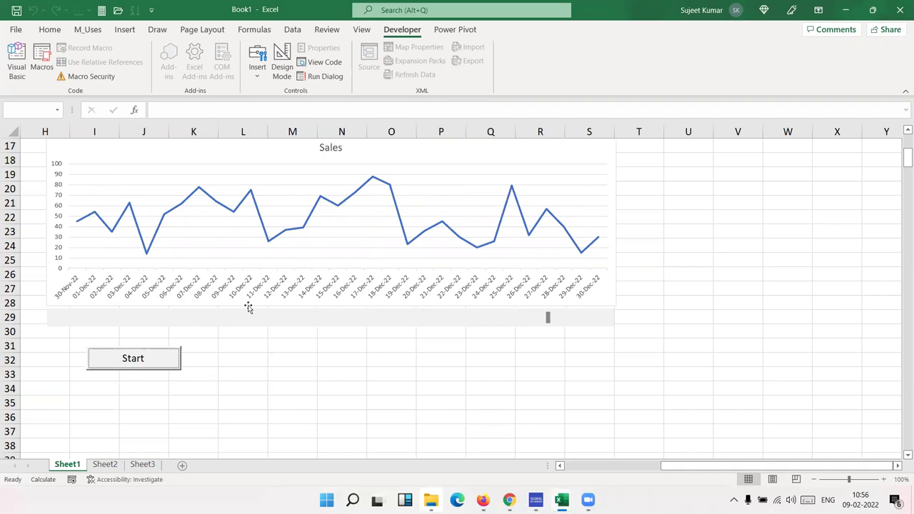
Step: Move the selection back to column A of the data
scroll(244, 306, "up", 5)
scroll(244, 306, "down", 7)
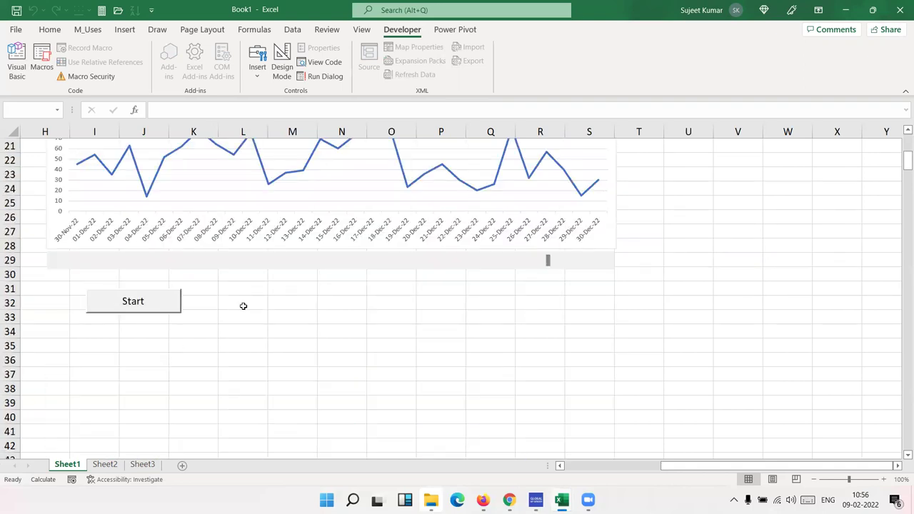
left_click(86, 384)
key("Home")
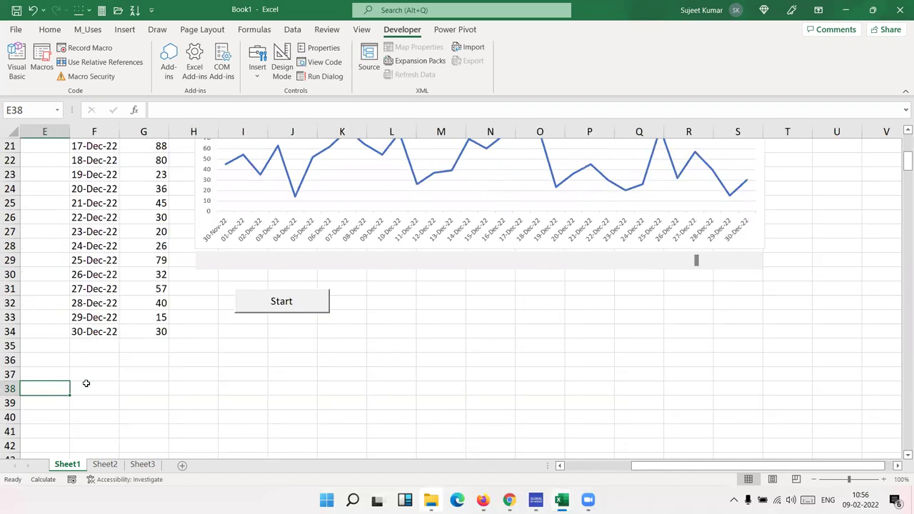
key("Up")
key("Up")
key("Up")
key("Up")
key("Up")
key("Up")
key("Up")
key("Up")
key("Up")
key("Up")
key("Up")
key("Up")
key("Up")
key("Up")
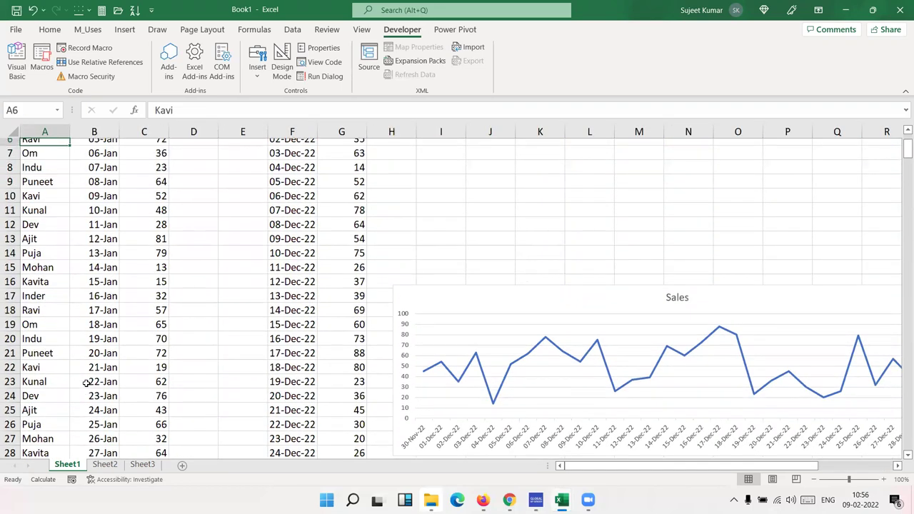